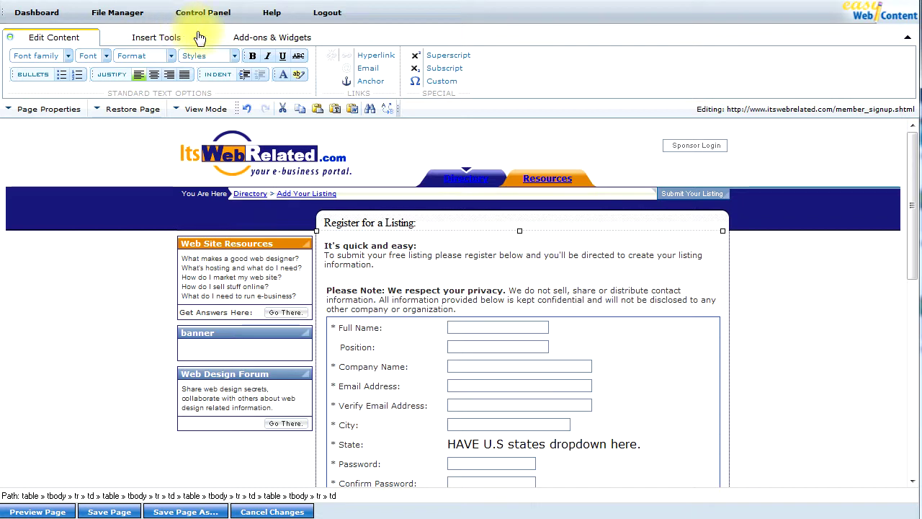
Switch the editor ribbon from text formatting to the Add-ons & Widgets options
left_click(242, 42)
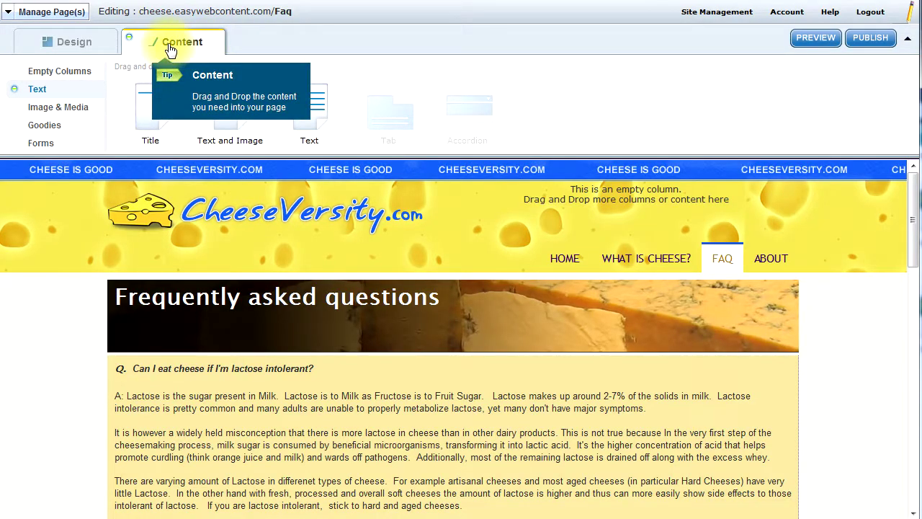
List the Goodies > EWC Add-ons widgets and scroll the FAQ page to its bottom
left_click(46, 127)
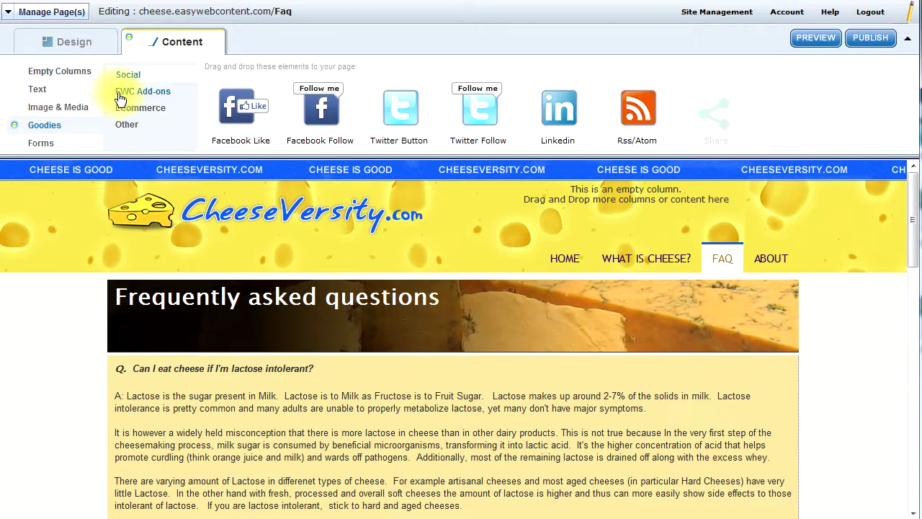
left_click(137, 93)
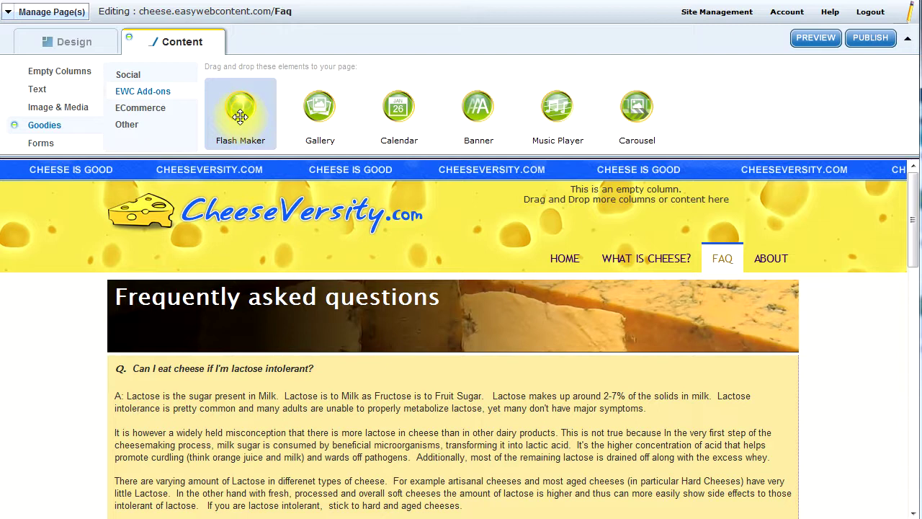
left_click_drag(239, 117, 281, 263)
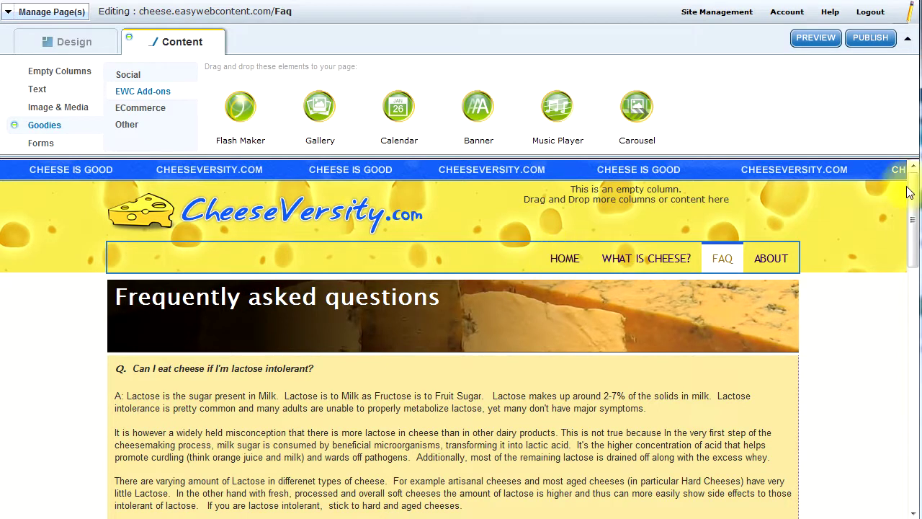
left_click_drag(911, 194, 909, 435)
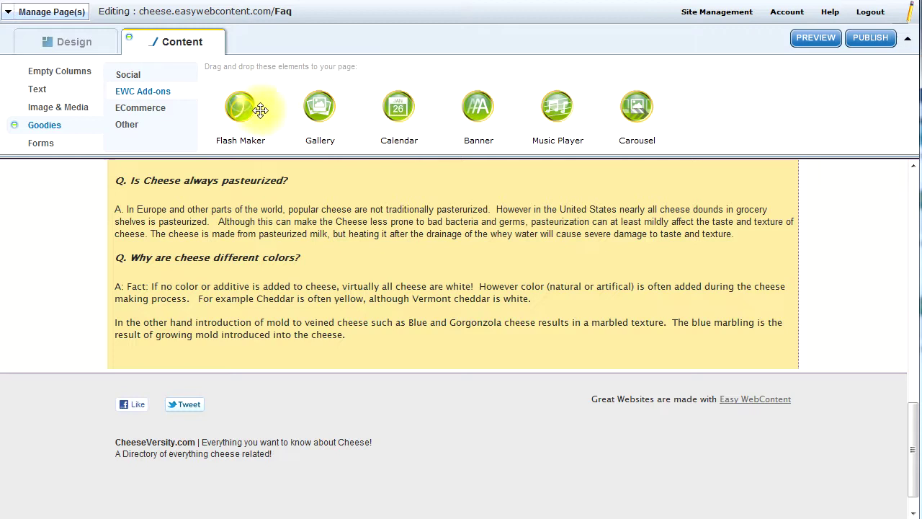
Drop a Flash Maker below the FAQ answers and create one named 'Cheese Slideshow'
left_click_drag(244, 107, 446, 366)
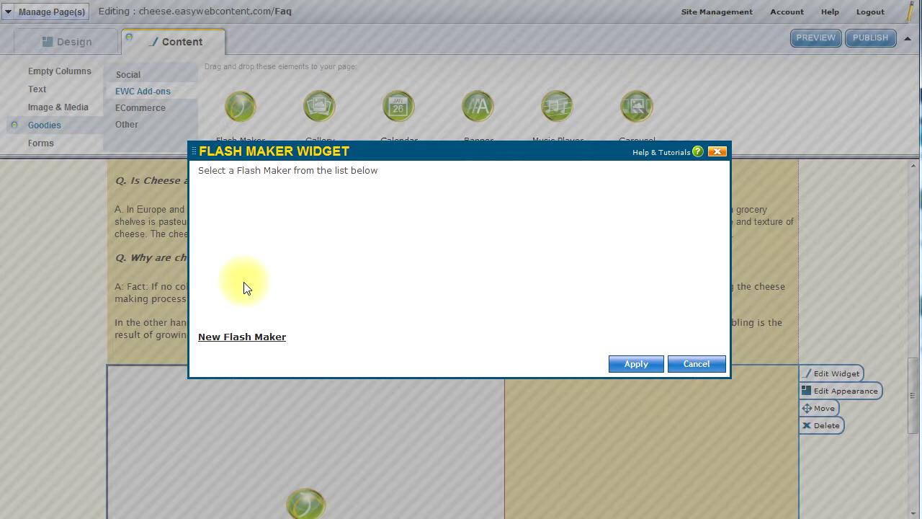
left_click(240, 339)
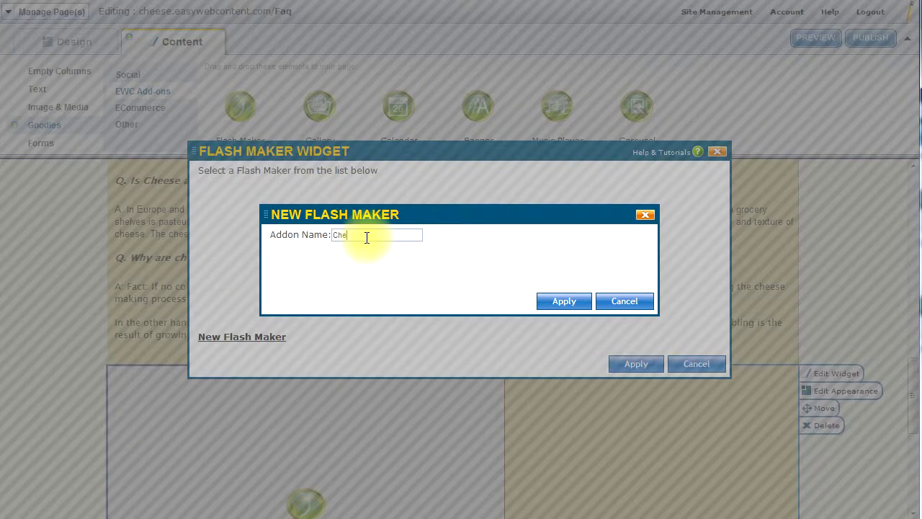
type("Cheese Slideshow")
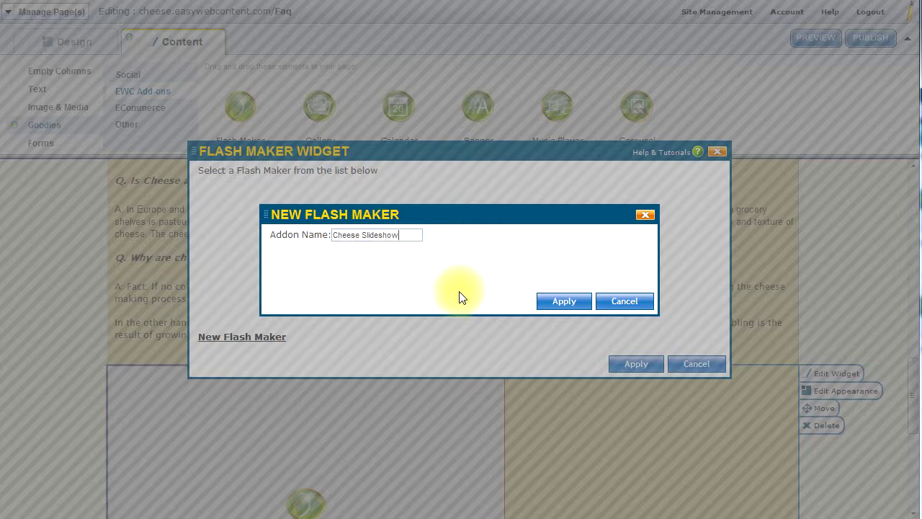
left_click(553, 301)
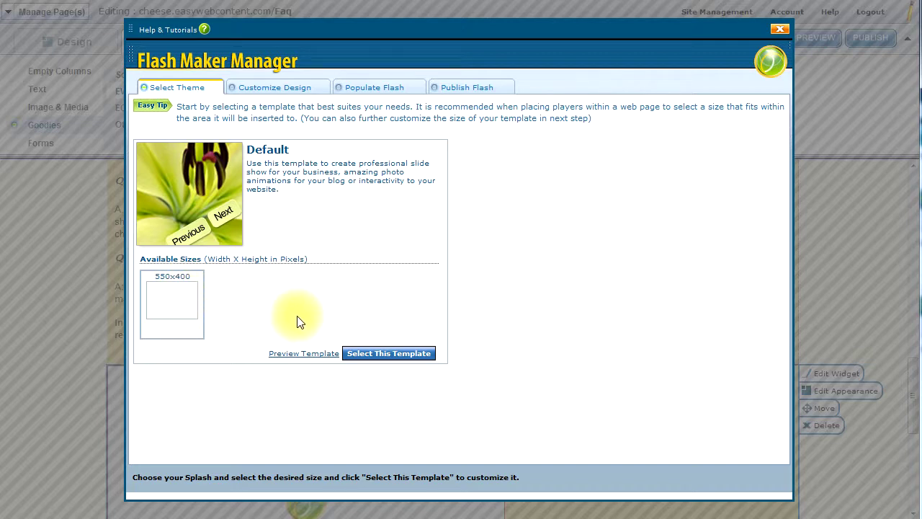
Select the Default 550x400 theme template for the Cheese Slideshow
left_click(389, 353)
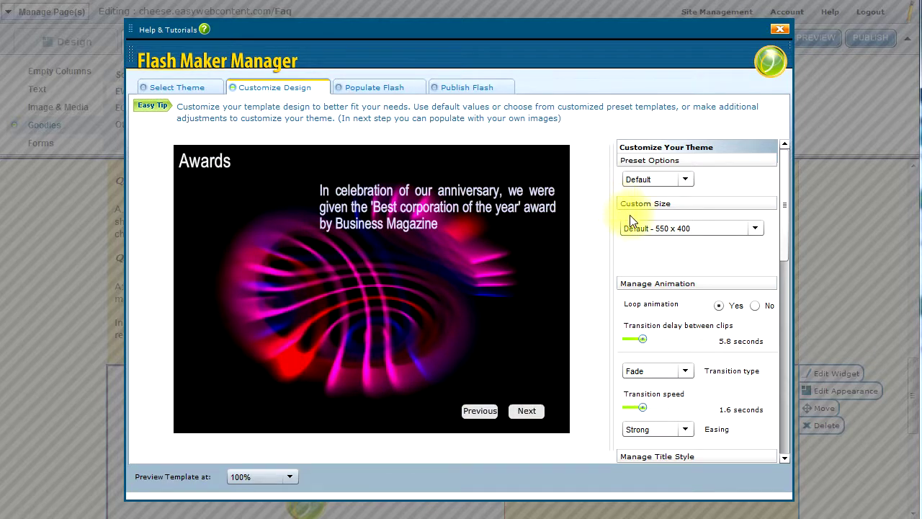
Choose Custom size and apply width 960 and height 400 to the slideshow
left_click(641, 229)
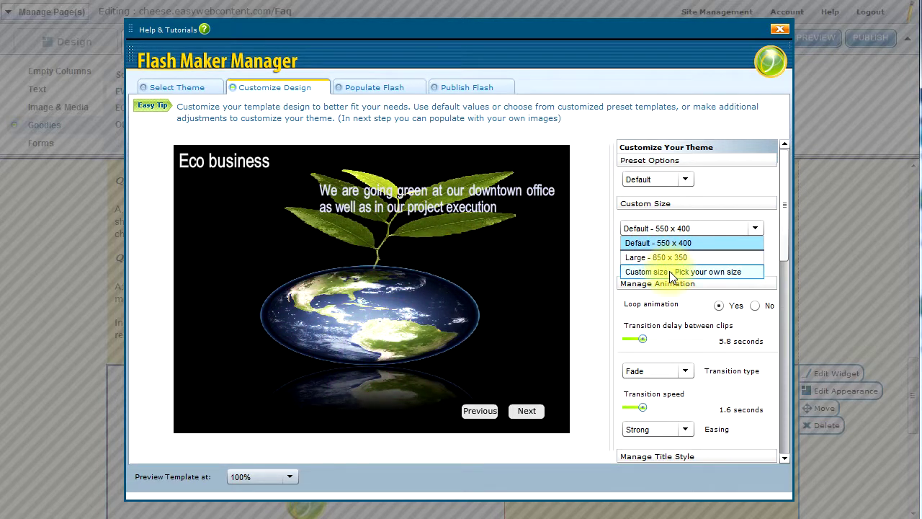
left_click(669, 270)
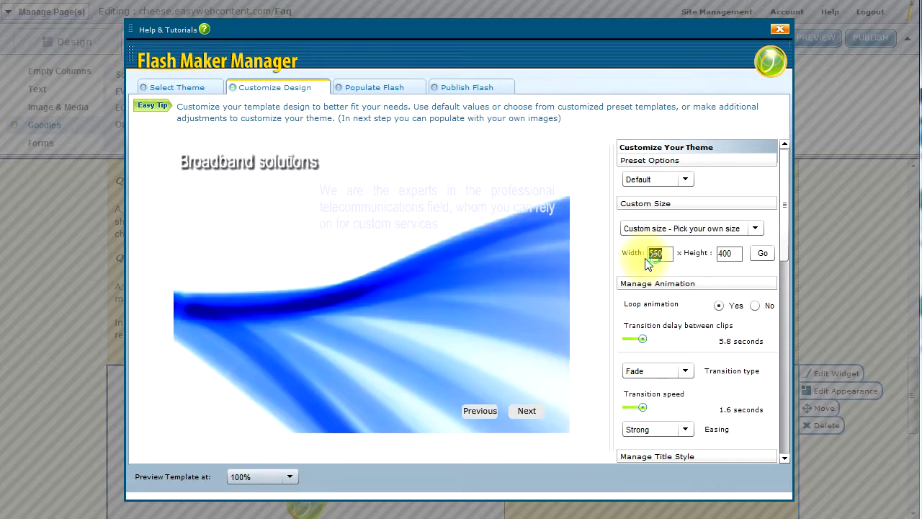
type("960")
left_click(727, 253)
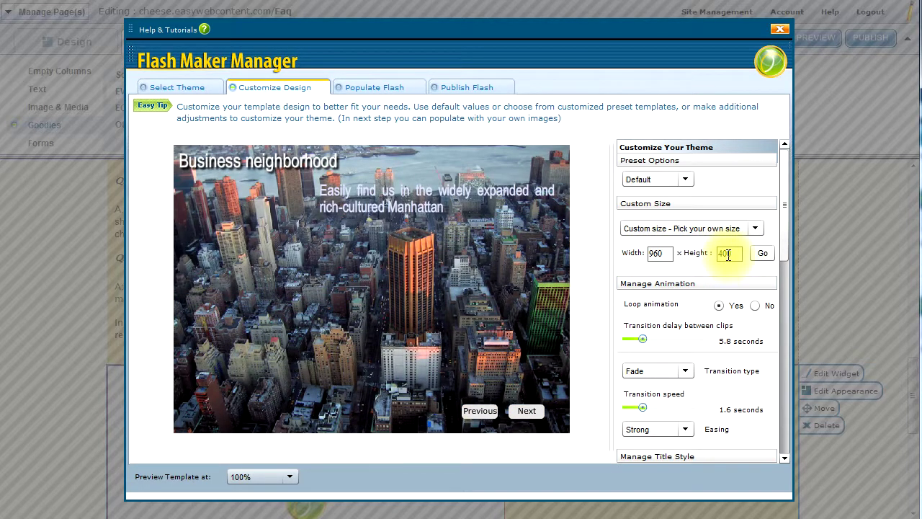
left_click_drag(734, 253, 717, 257)
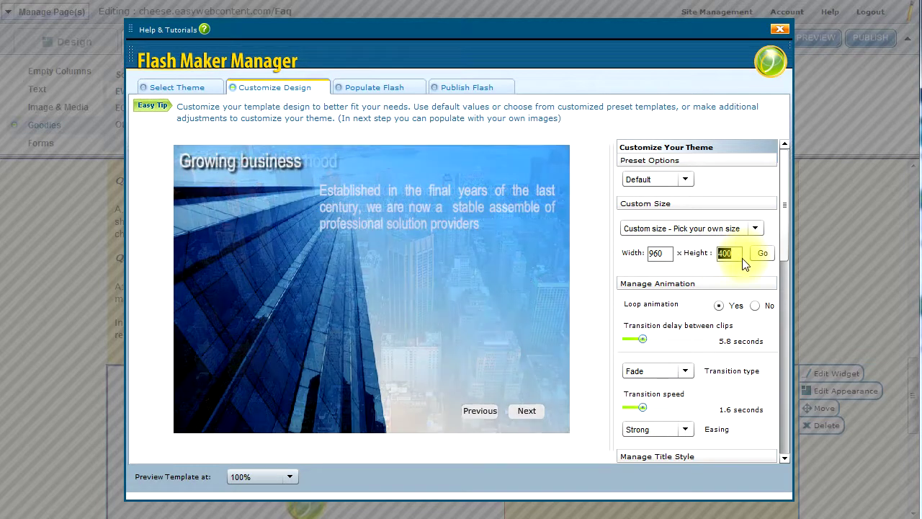
left_click(761, 252)
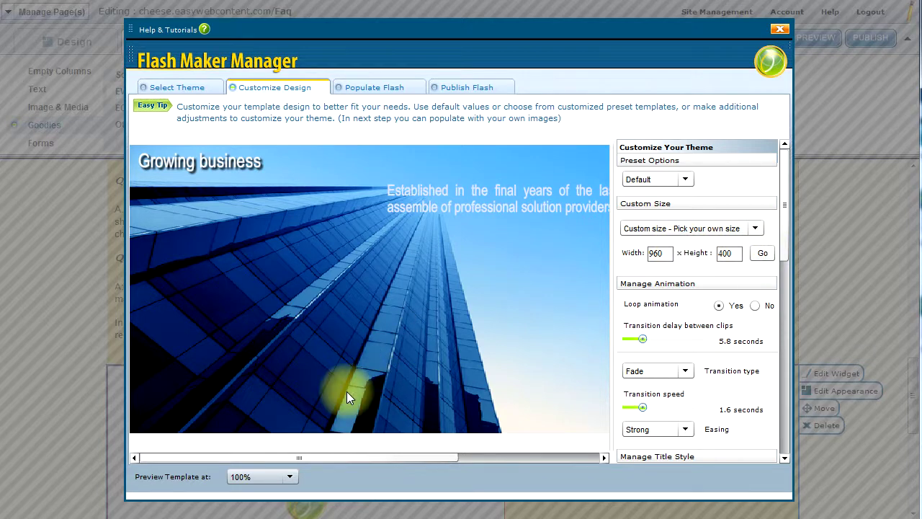
left_click_drag(321, 461, 298, 428)
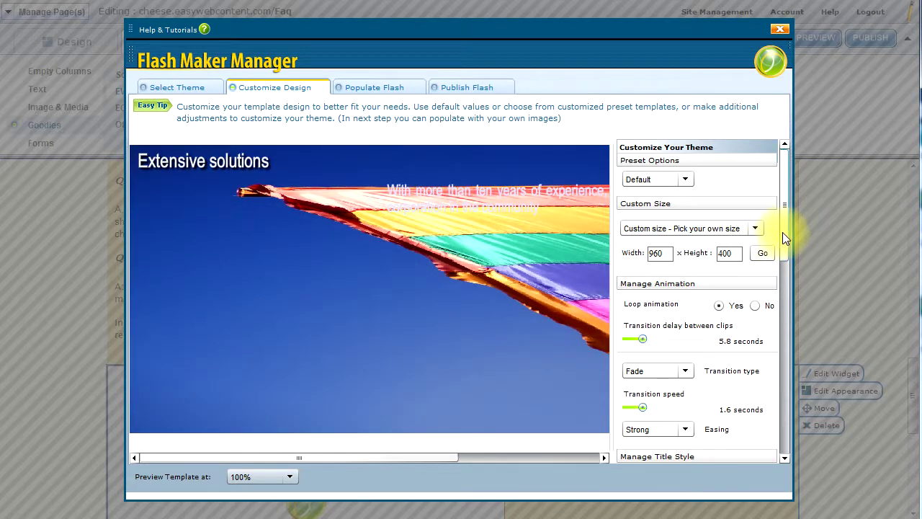
Nudge the 'Extensive solutions' title down-right and move the description text left beneath it
left_click_drag(782, 232, 781, 257)
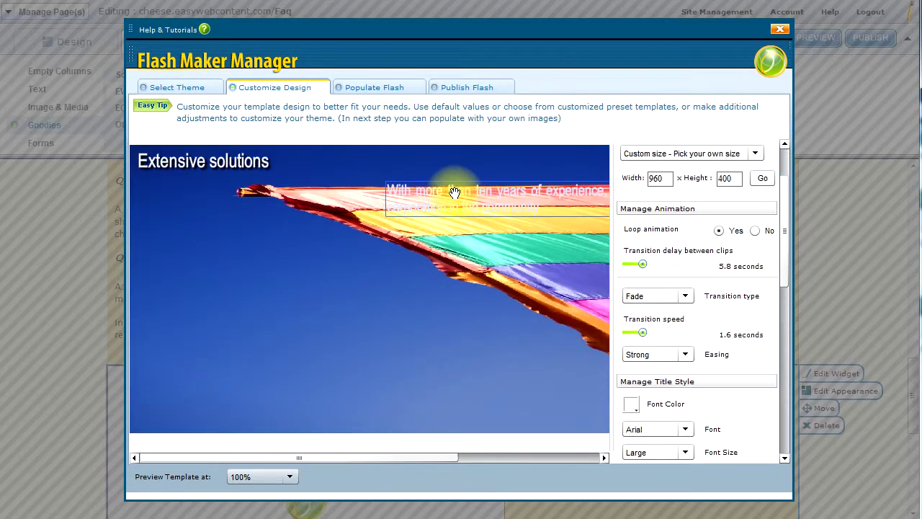
left_click(214, 168)
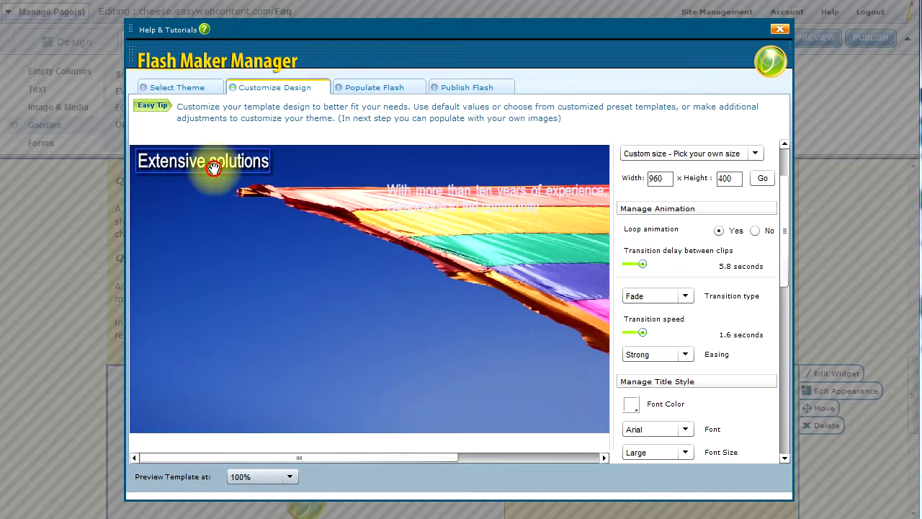
left_click_drag(214, 169, 219, 173)
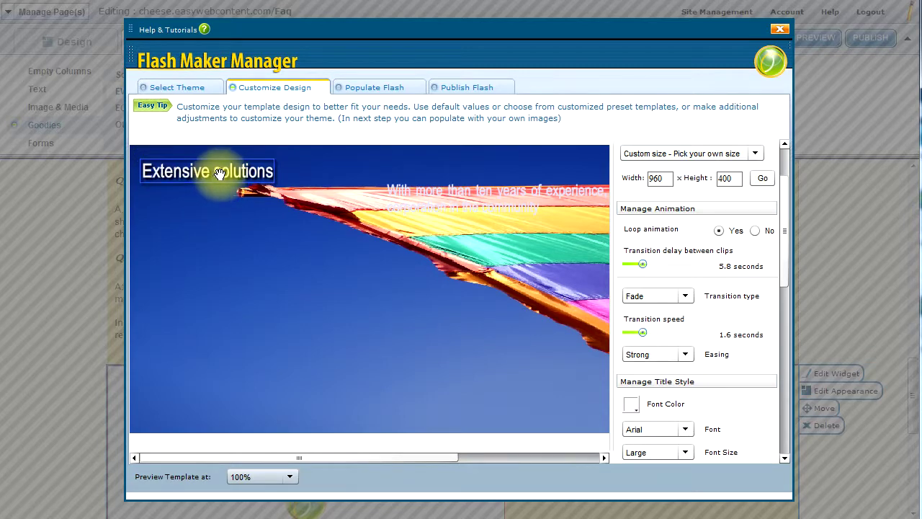
left_click_drag(414, 197, 177, 205)
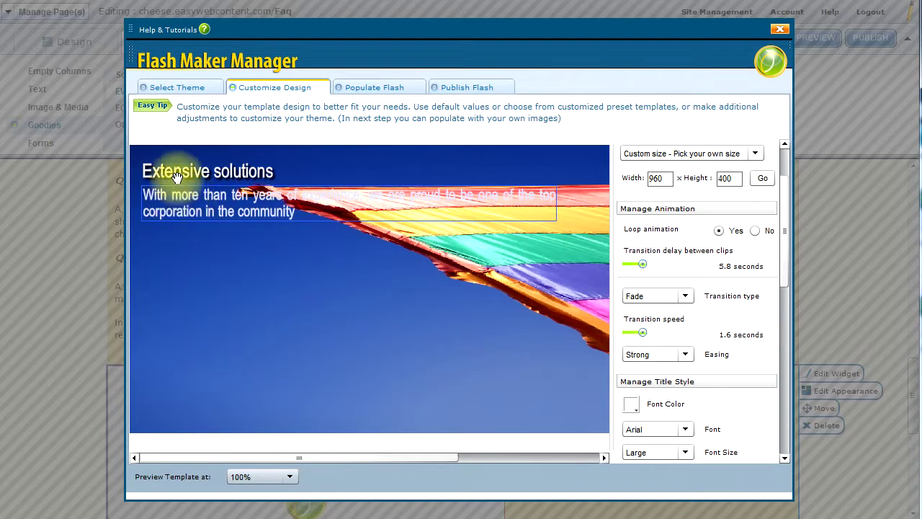
left_click(204, 178)
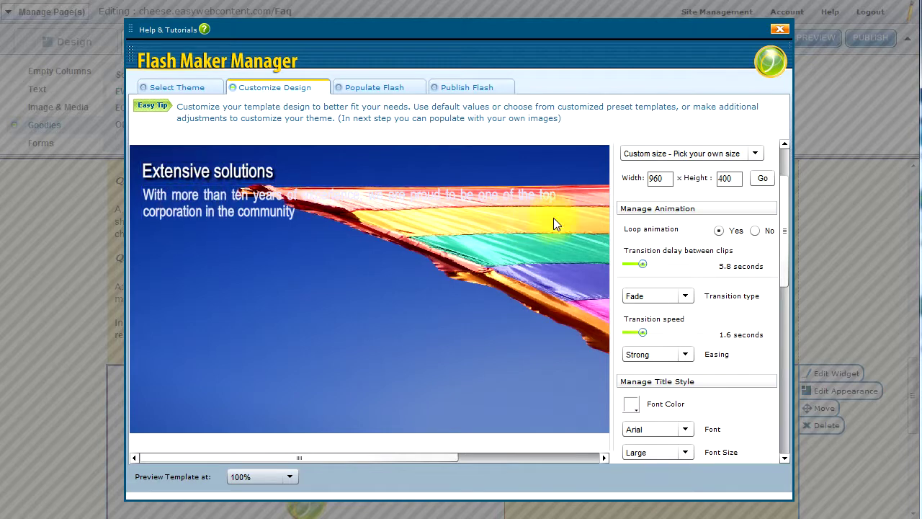
mouse_move(782, 187)
left_mouse_down()
mouse_move(782, 346)
mouse_move(780, 163)
mouse_move(784, 184)
left_mouse_up()
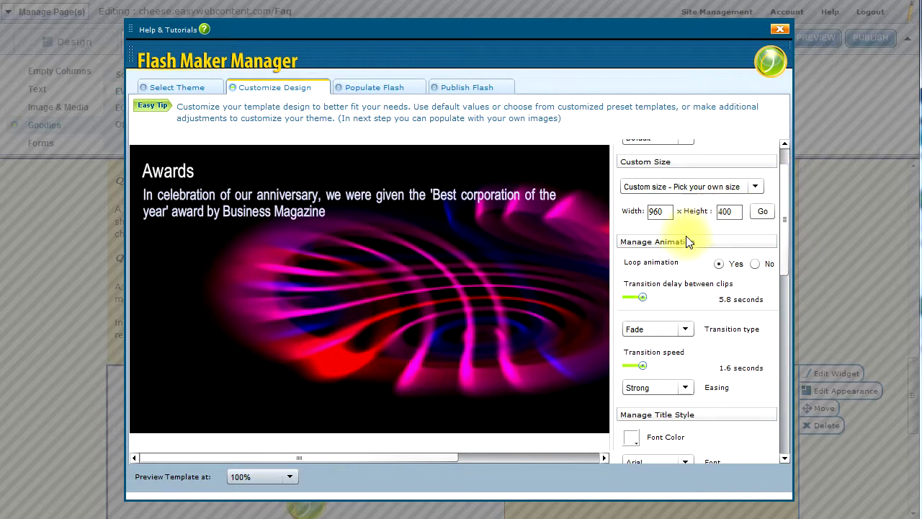
Drag the Transition delay between clips slider from 5.8 down to 4.9 seconds
left_click_drag(780, 233, 784, 247)
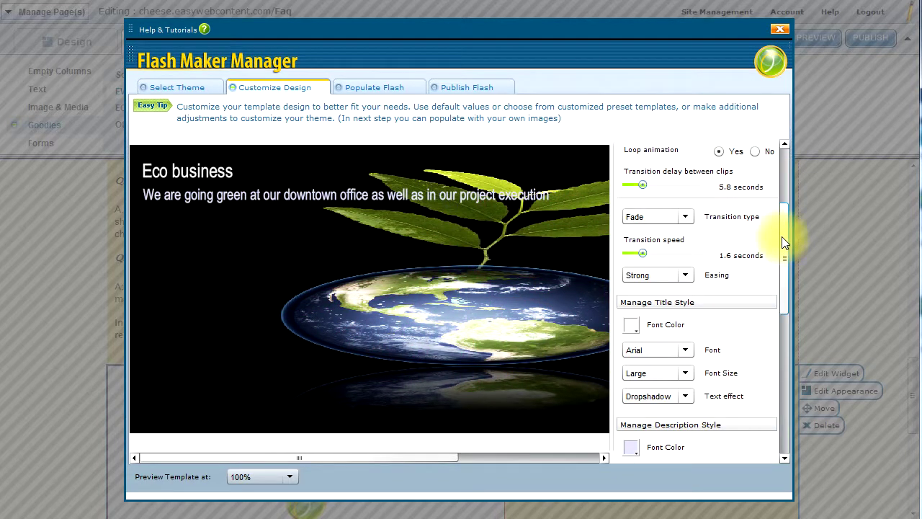
left_click_drag(784, 243, 784, 202)
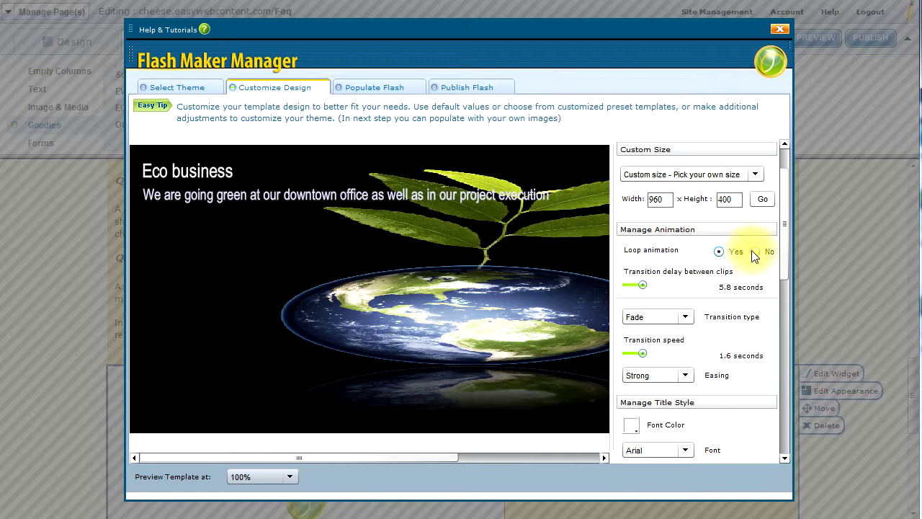
left_click_drag(783, 255, 782, 275)
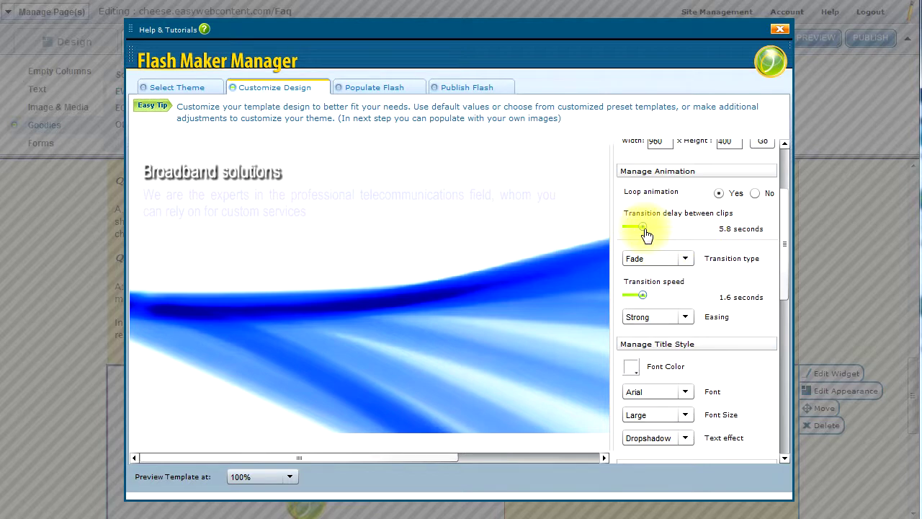
left_click_drag(646, 234, 648, 233)
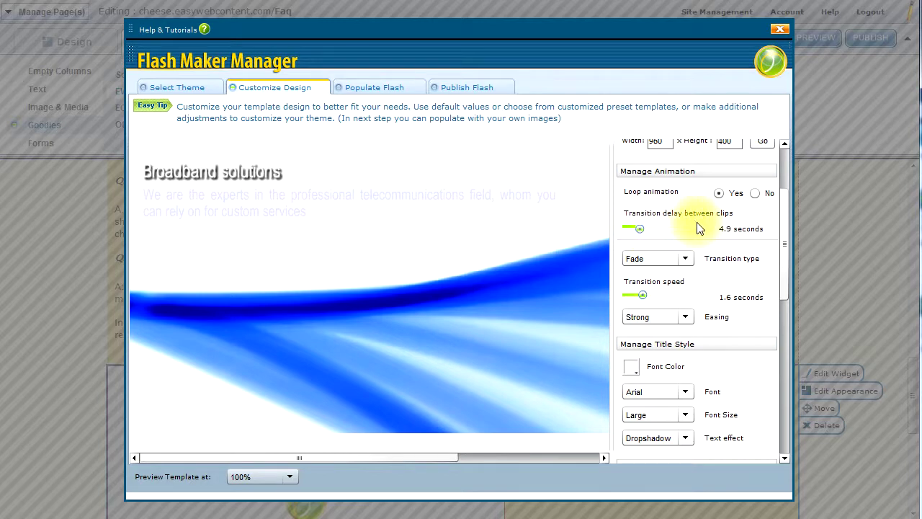
left_click_drag(784, 239, 783, 247)
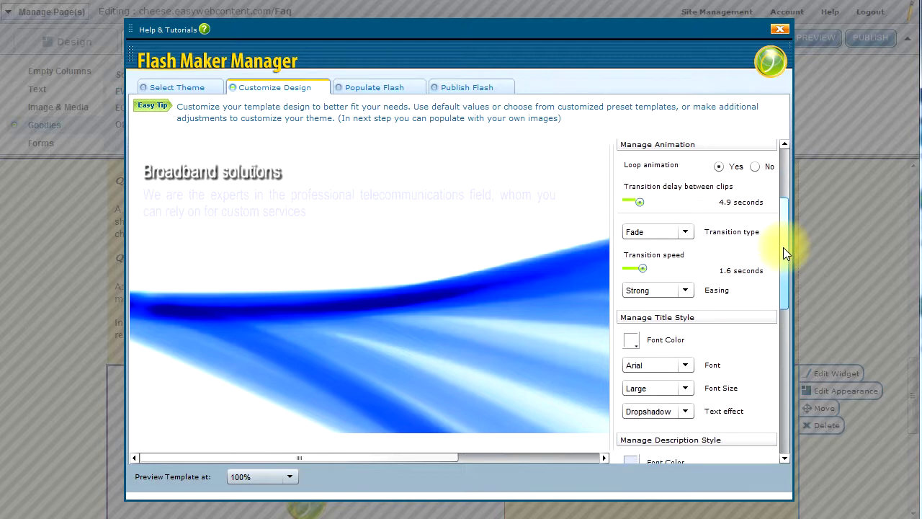
Try Fly Top and Iris Square transitions, then settle on Horizontal Blinds
left_click(665, 233)
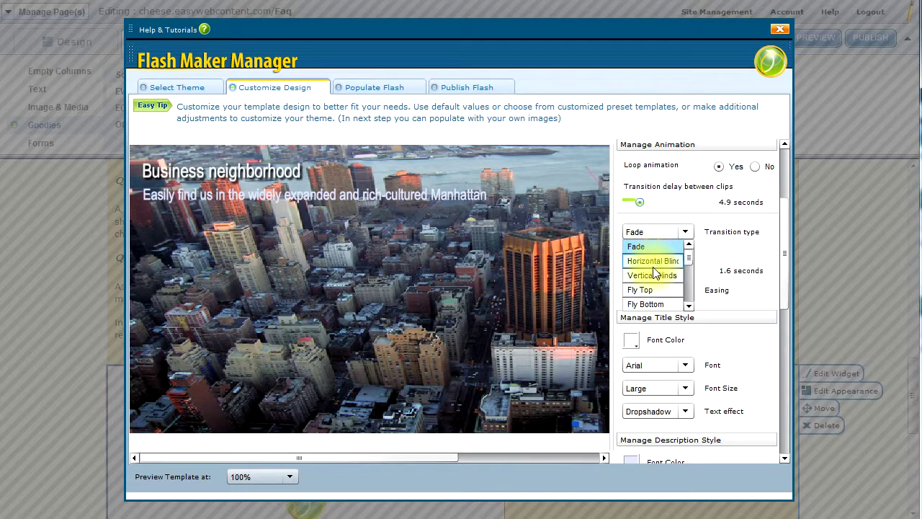
left_click(687, 258)
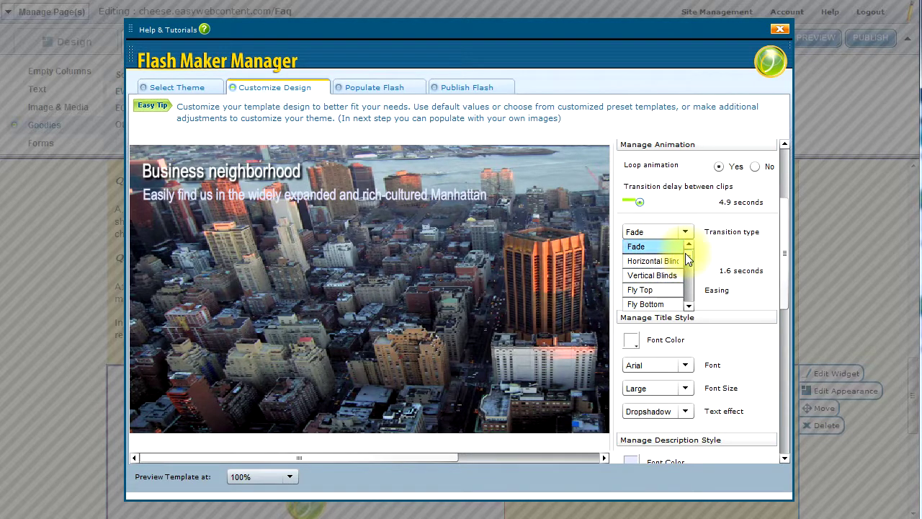
left_click_drag(688, 259, 687, 262)
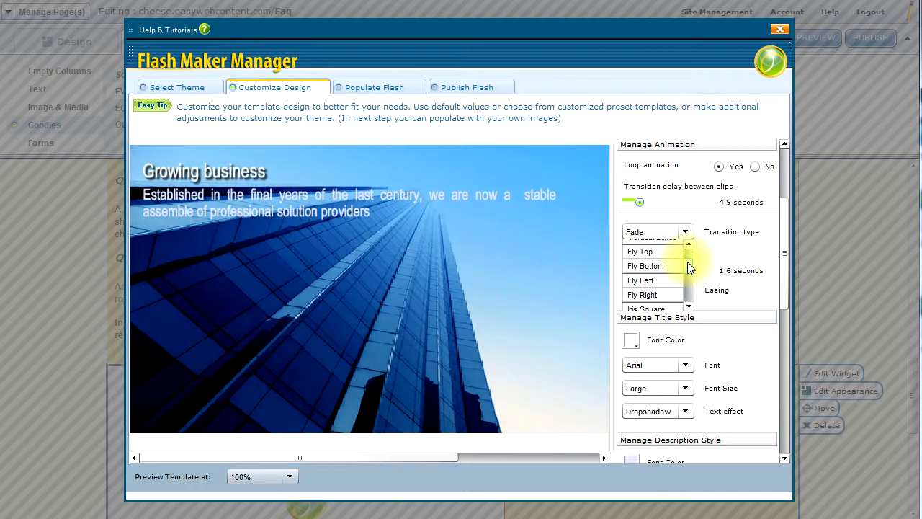
left_click(644, 258)
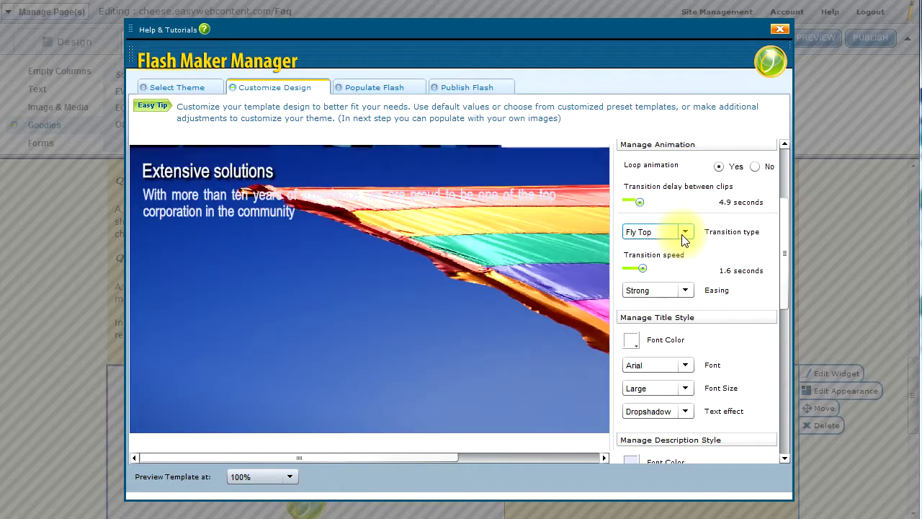
left_click(682, 238)
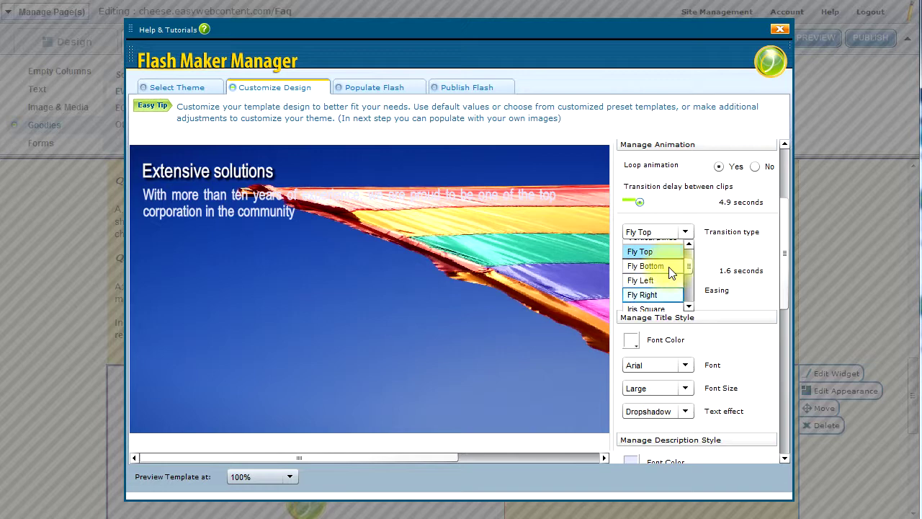
left_click_drag(685, 263, 687, 274)
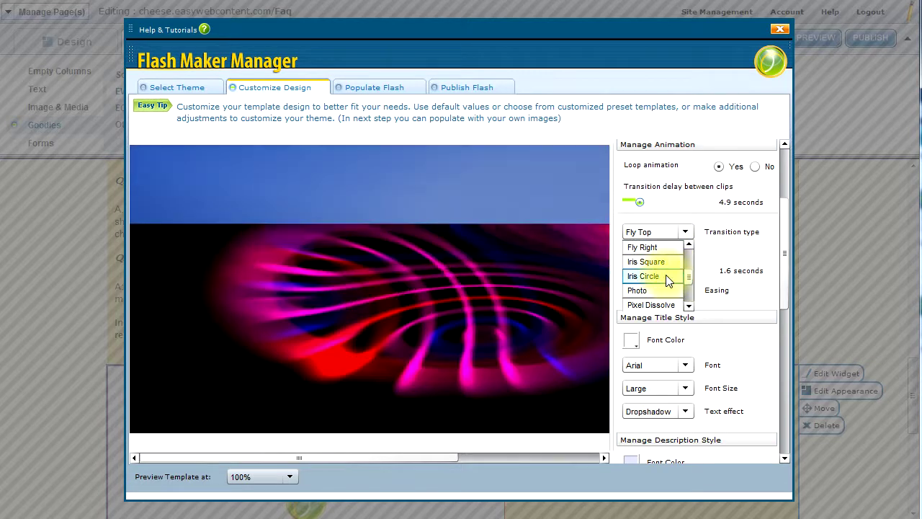
left_click(655, 267)
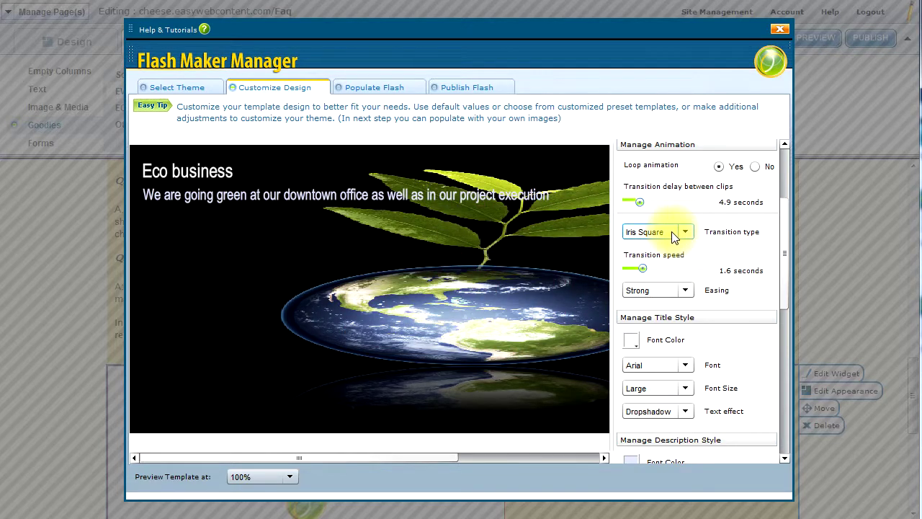
left_click(674, 232)
left_click_drag(689, 275, 688, 255)
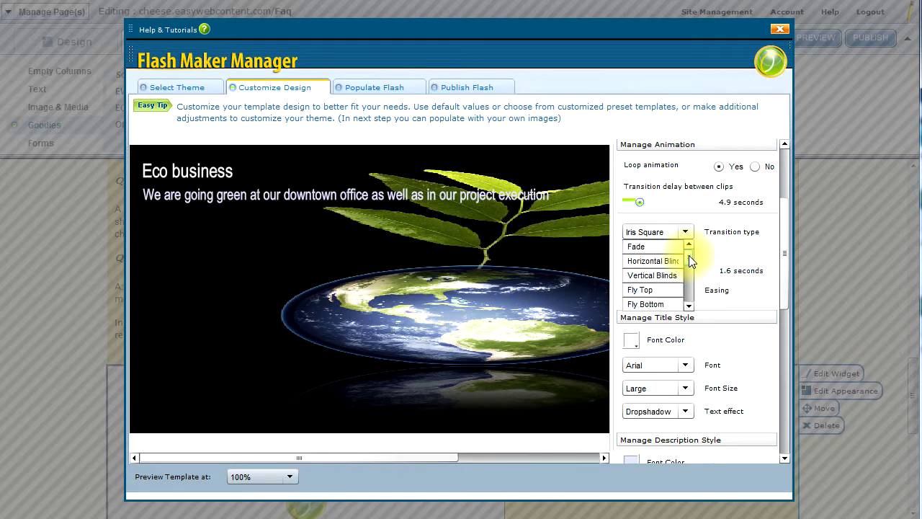
left_click(650, 262)
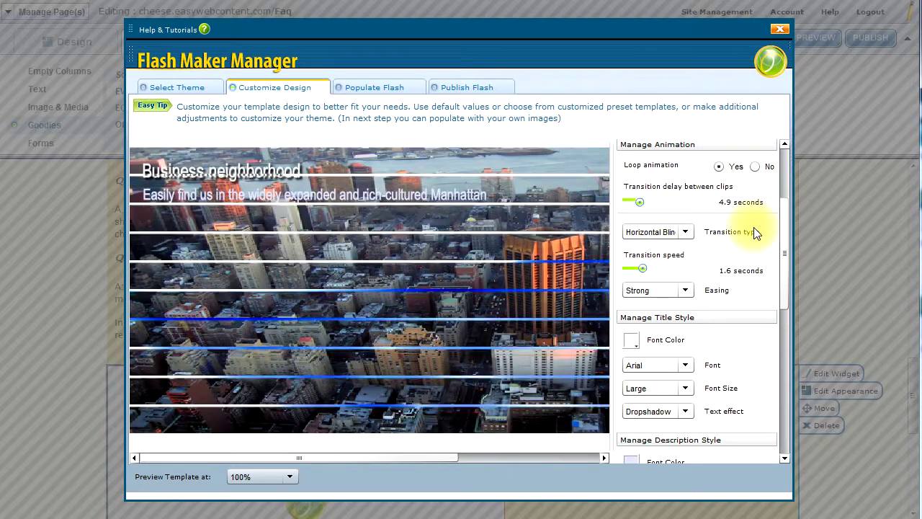
left_click_drag(784, 239, 783, 253)
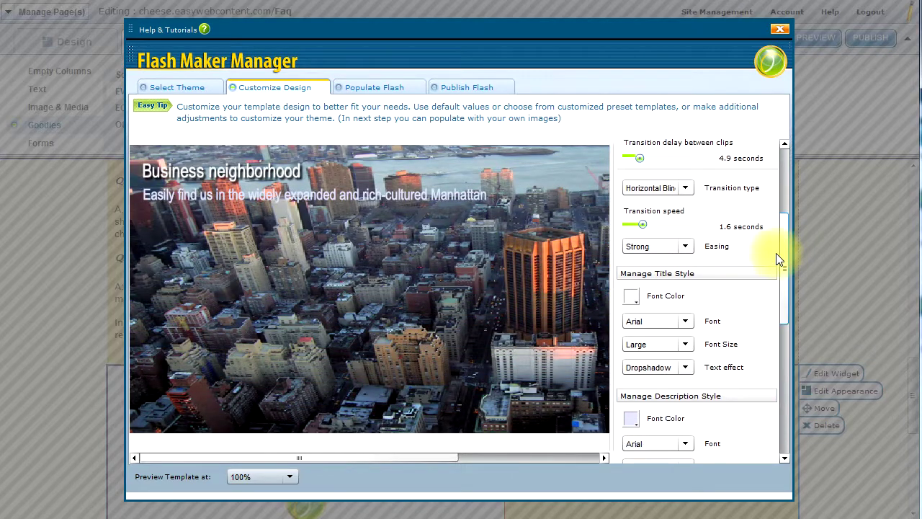
left_click(688, 250)
left_click(685, 247)
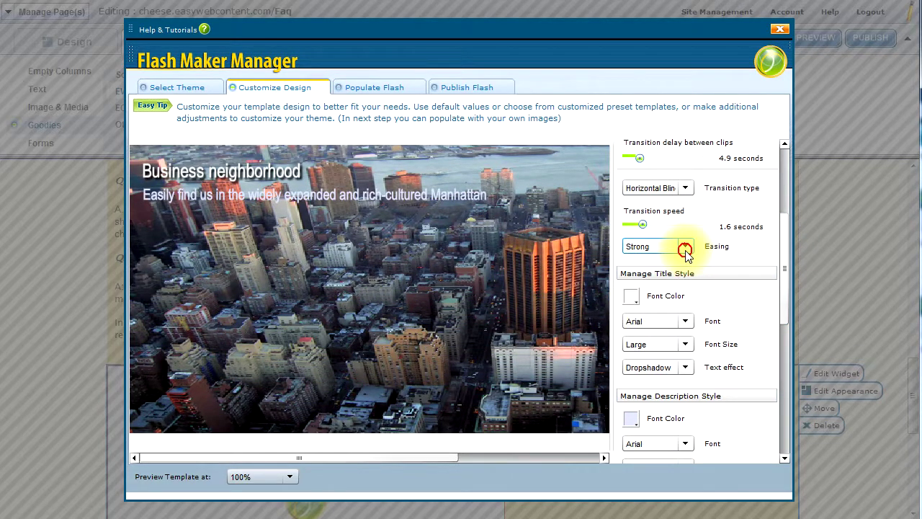
left_click_drag(785, 270, 788, 292)
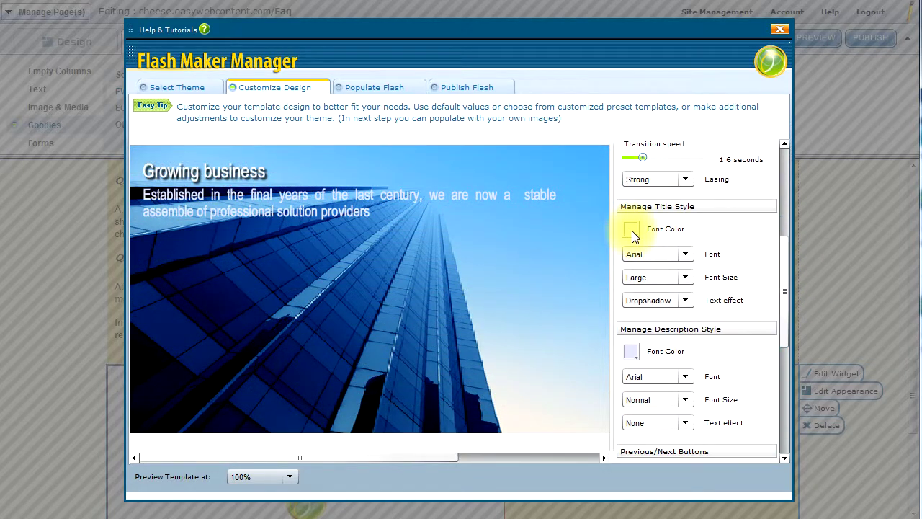
left_click(632, 231)
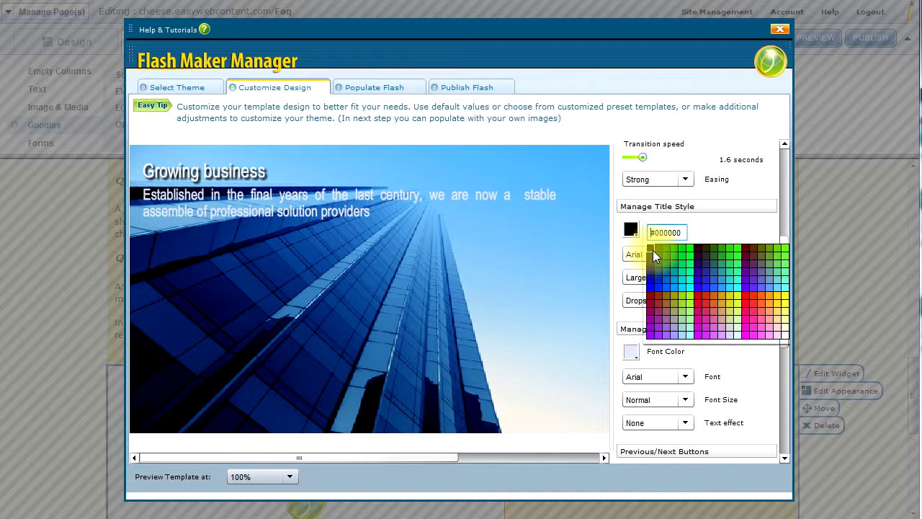
left_click(653, 250)
left_click(629, 229)
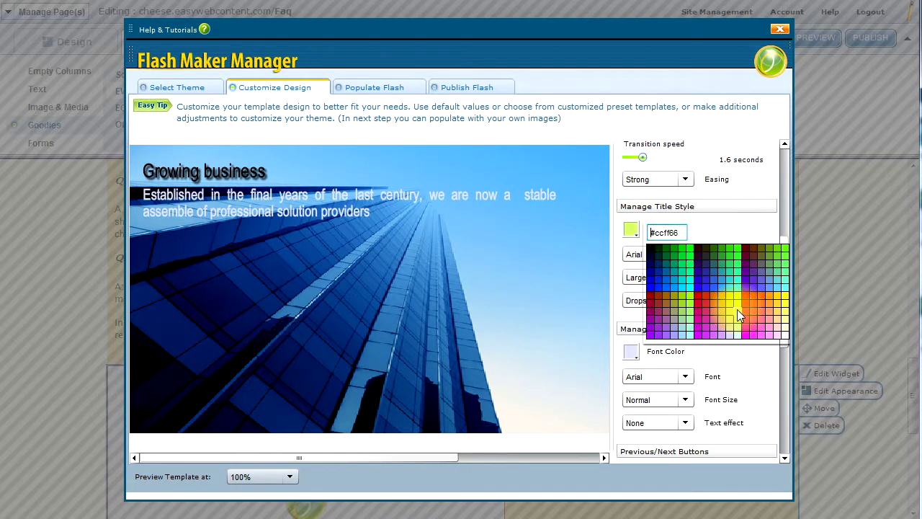
left_click(784, 336)
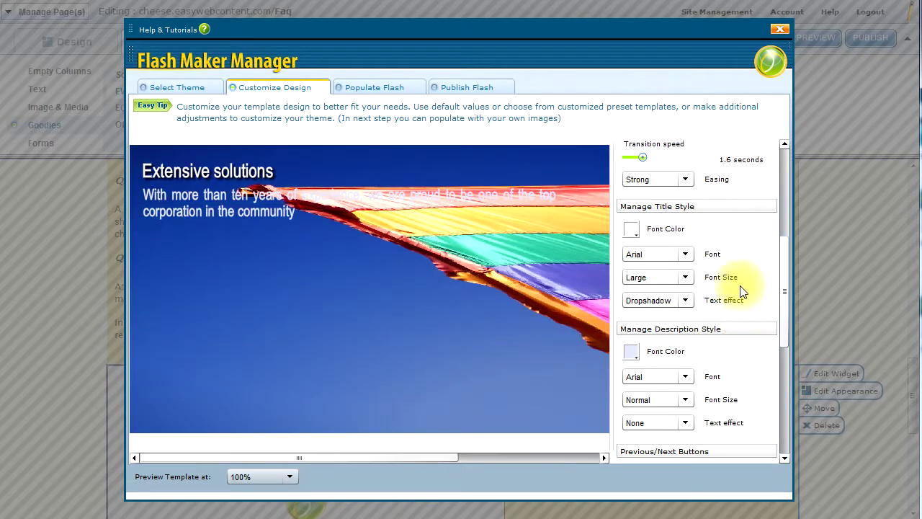
left_click_drag(784, 270, 783, 288)
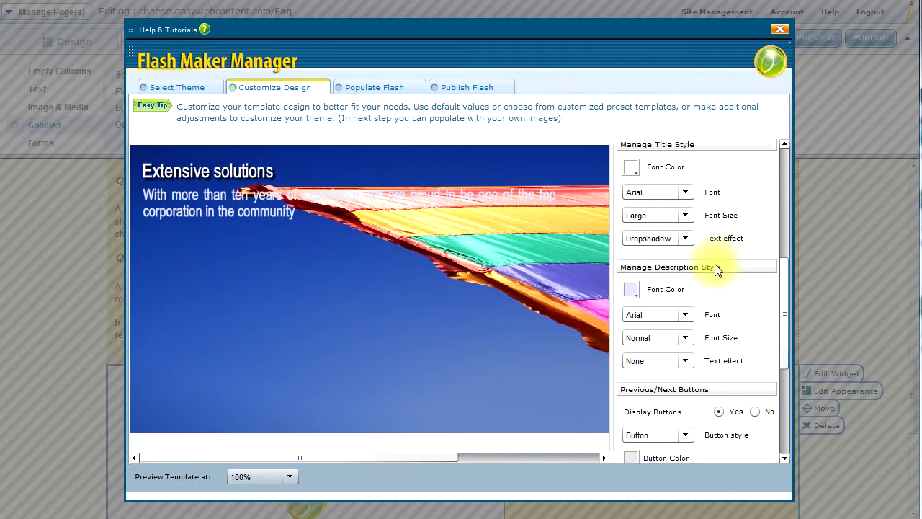
left_click(658, 239)
left_click(654, 251)
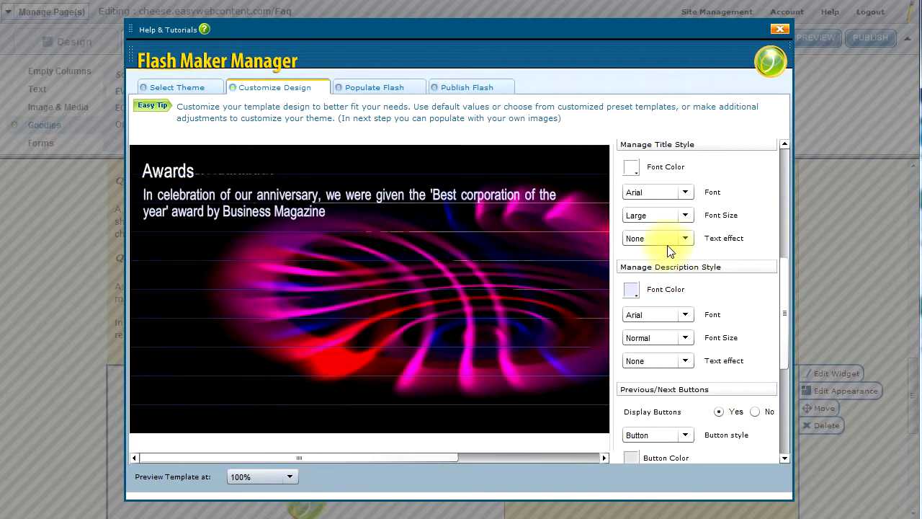
left_click(663, 241)
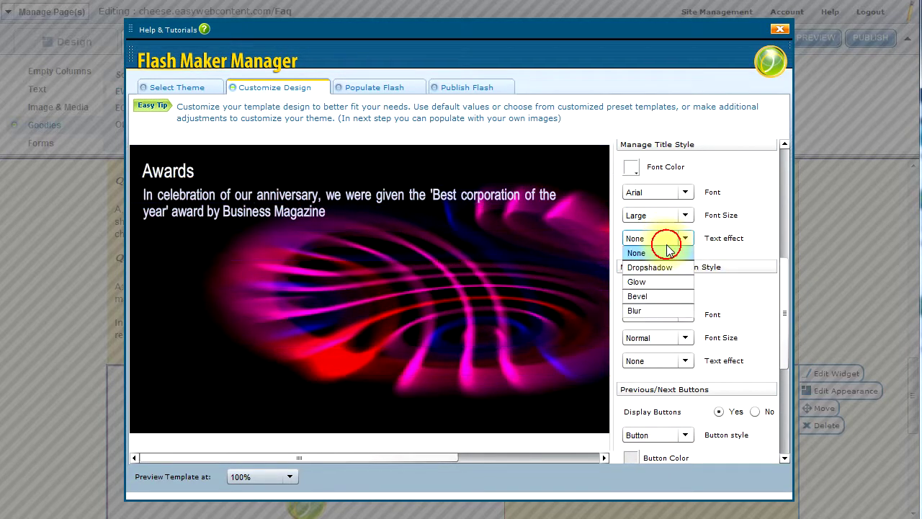
left_click(637, 267)
left_click_drag(779, 288, 782, 310)
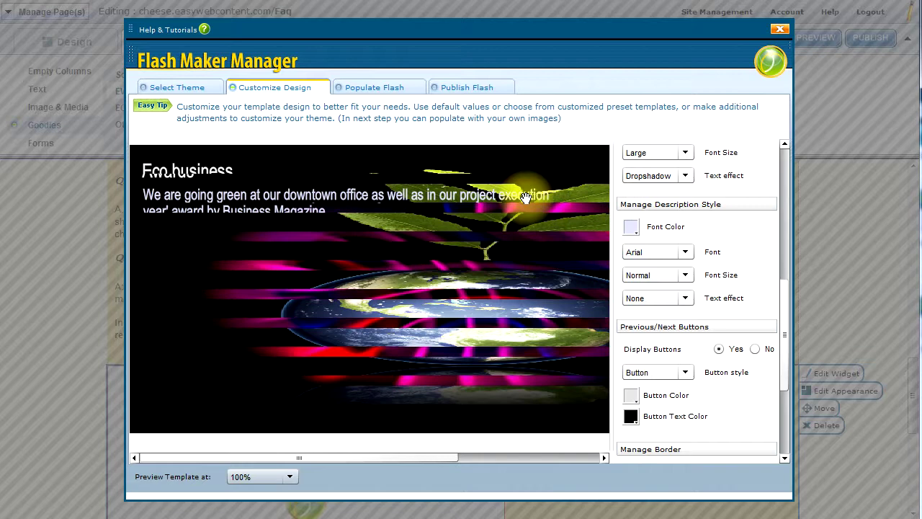
Keep Arial for the descriptions and set their font size to Large
left_click(647, 254)
left_click(646, 256)
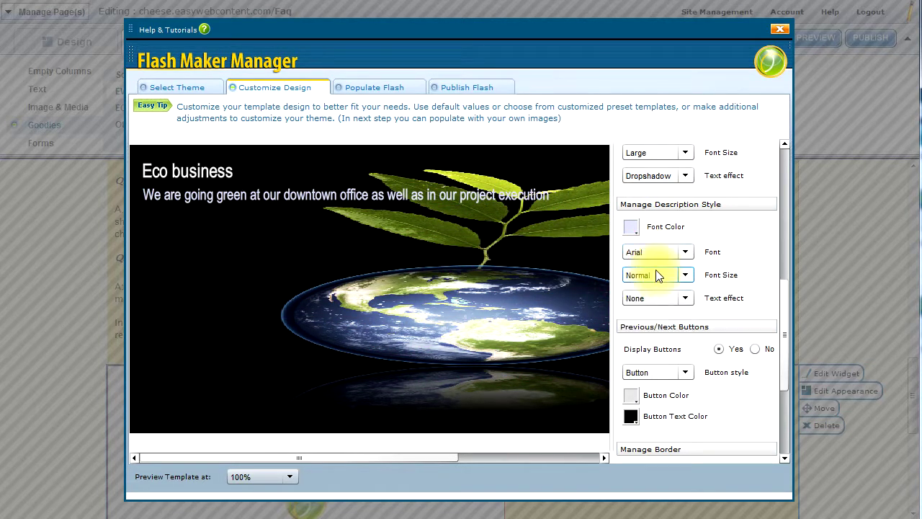
left_click(655, 272)
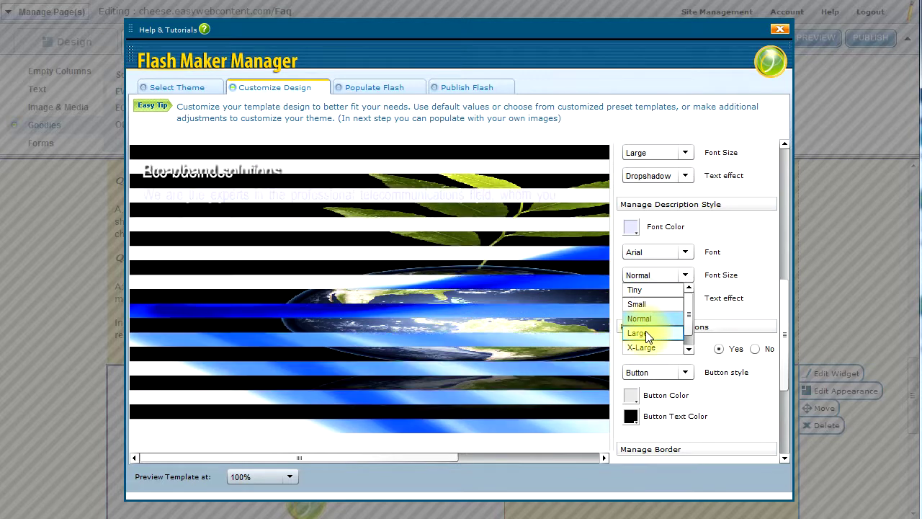
left_click(654, 332)
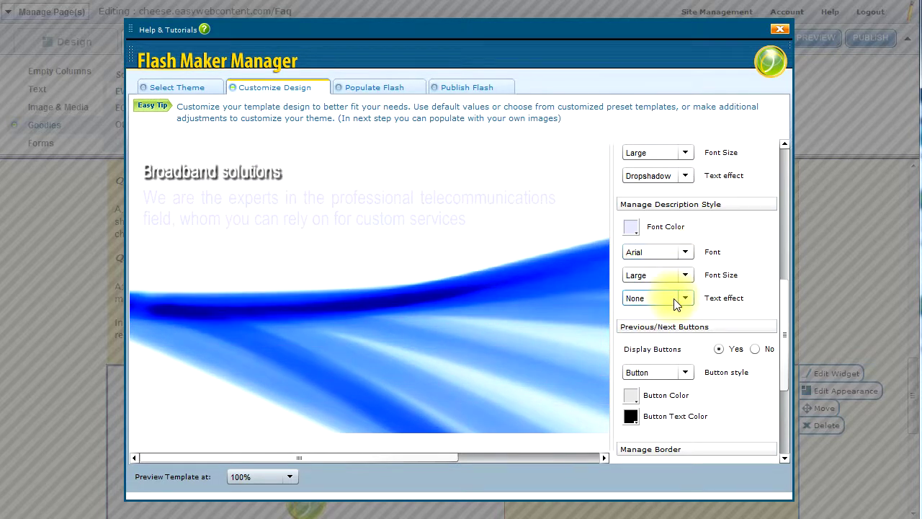
Try Dropshadow and Glow, then give descriptions no text effect and white font colour
left_click(683, 303)
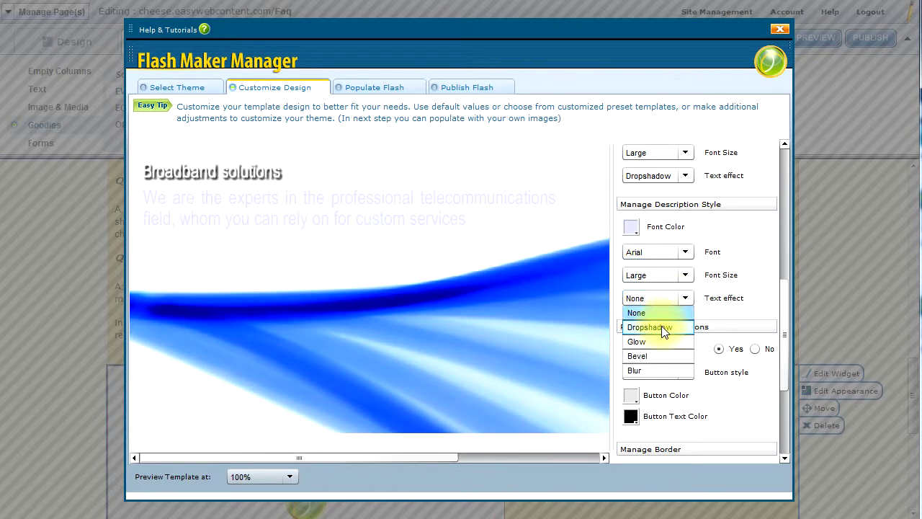
left_click(661, 326)
left_click(679, 299)
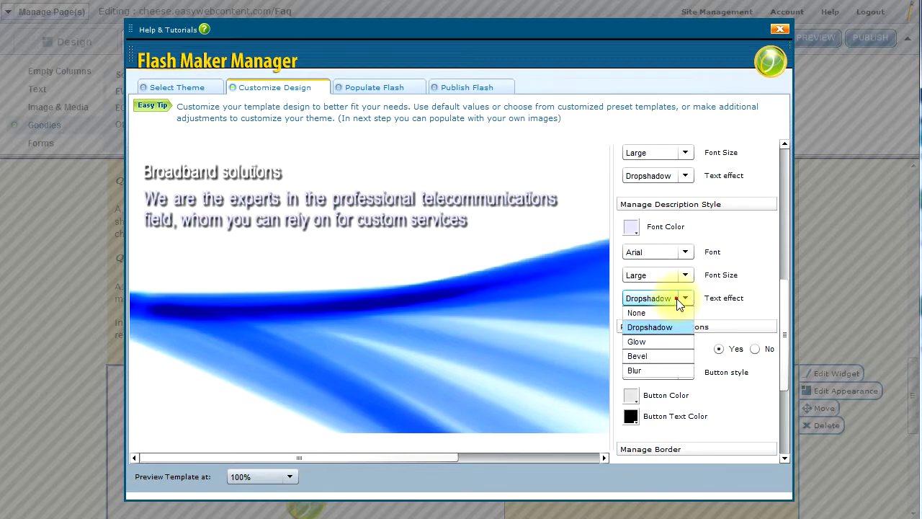
left_click(662, 341)
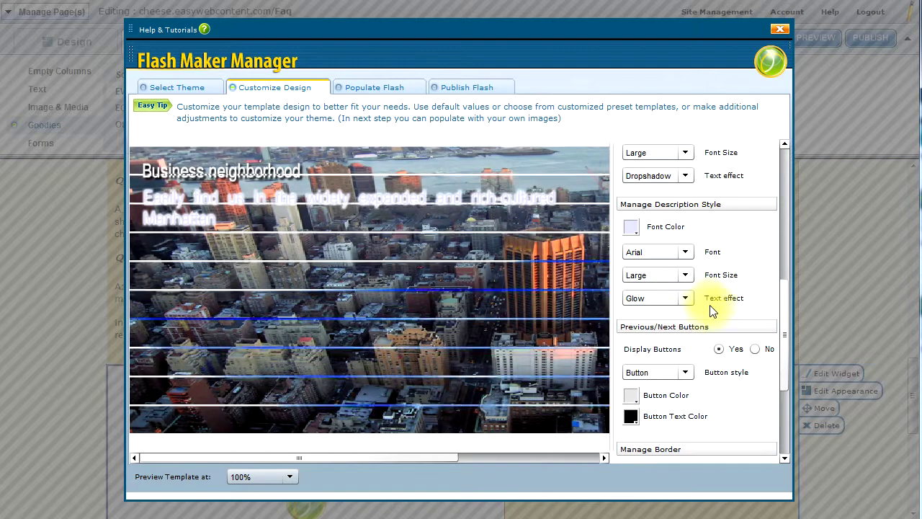
left_click(661, 298)
left_click(644, 314)
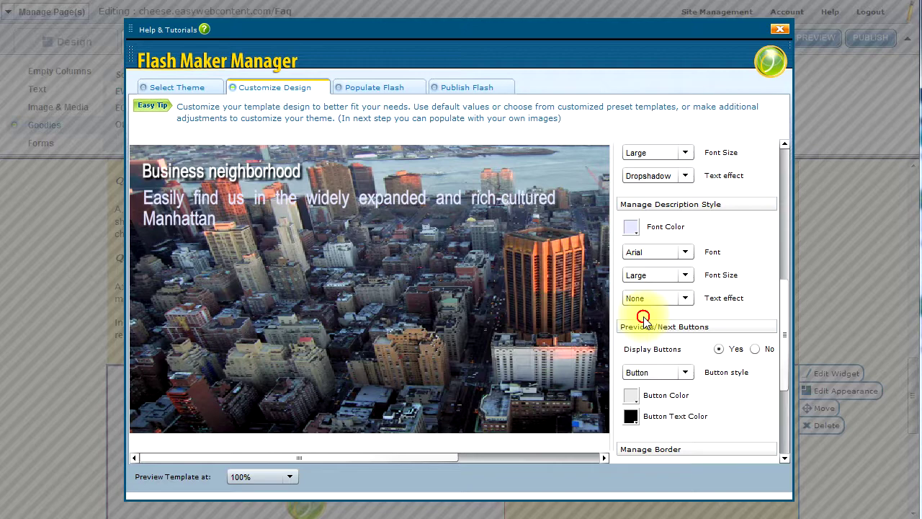
left_click(630, 228)
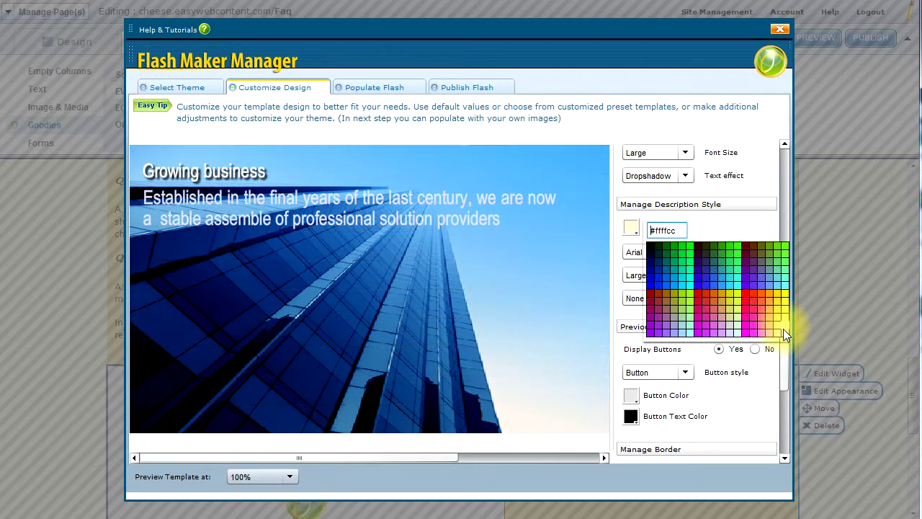
left_click(784, 334)
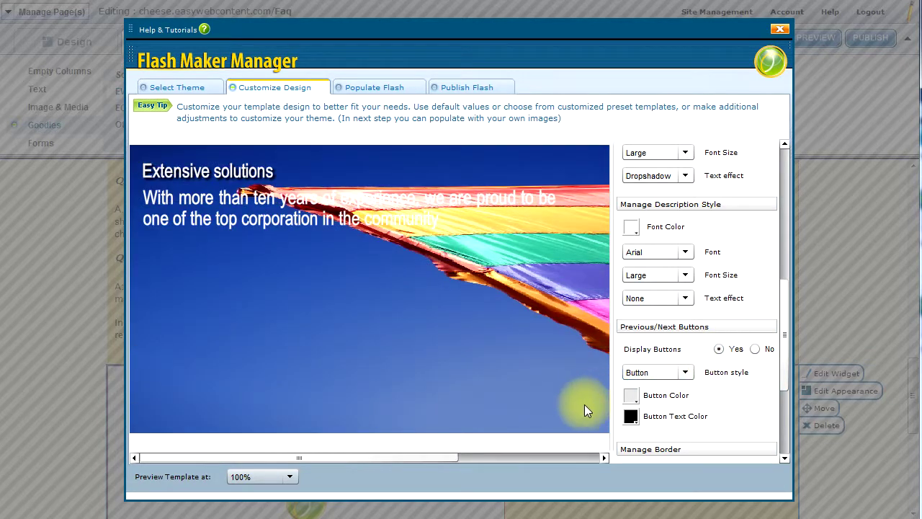
Toggle the Previous/Next button style between Text and Button in its dropdown
left_click_drag(409, 458, 545, 466)
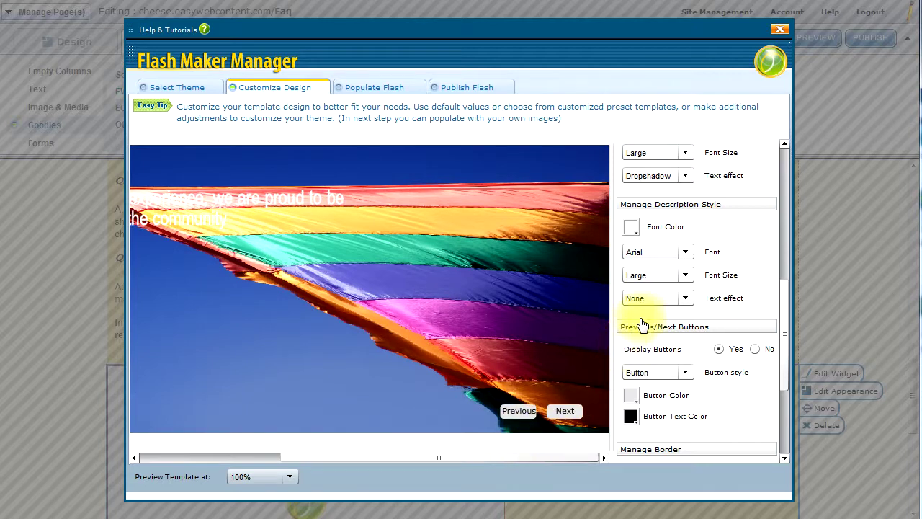
left_click(679, 373)
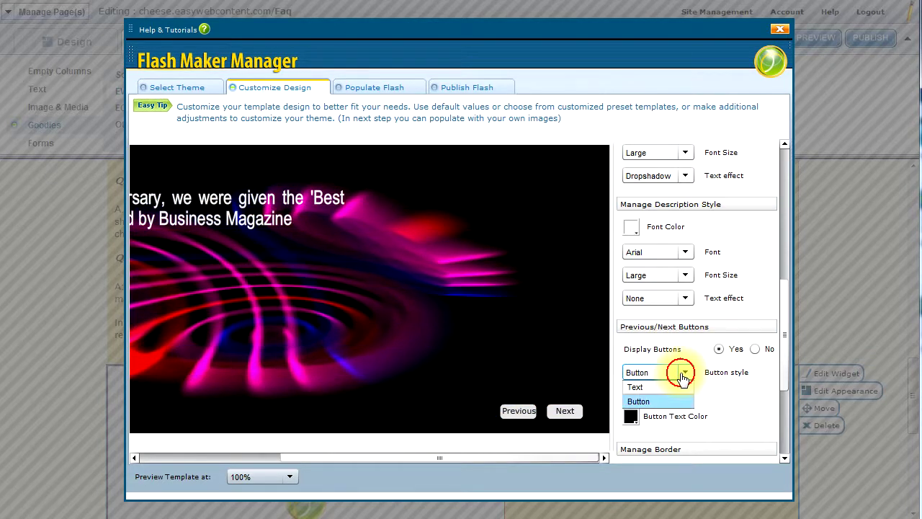
left_click(669, 387)
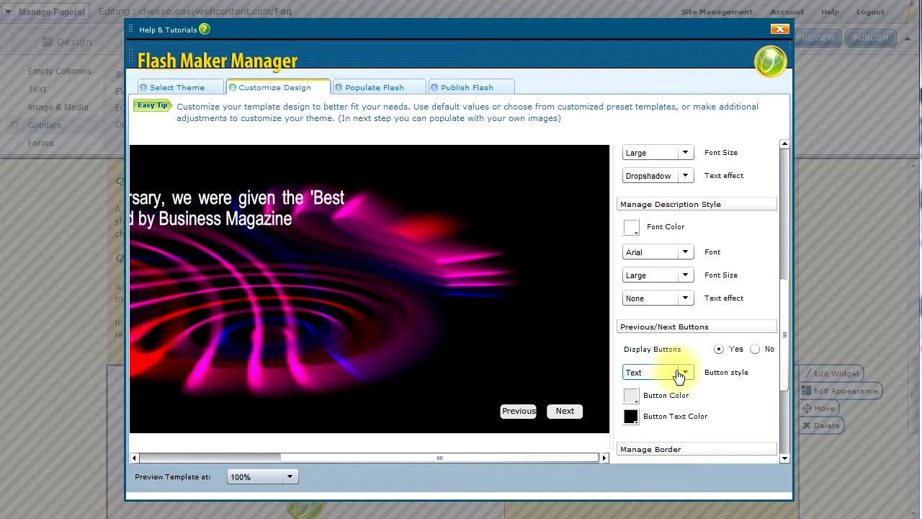
left_click(679, 373)
left_click(663, 397)
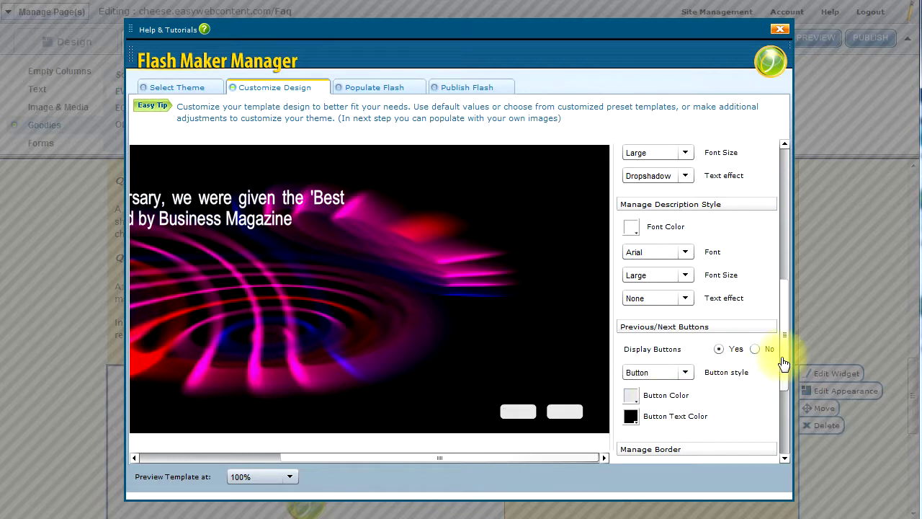
scroll(785, 371, "down", 3)
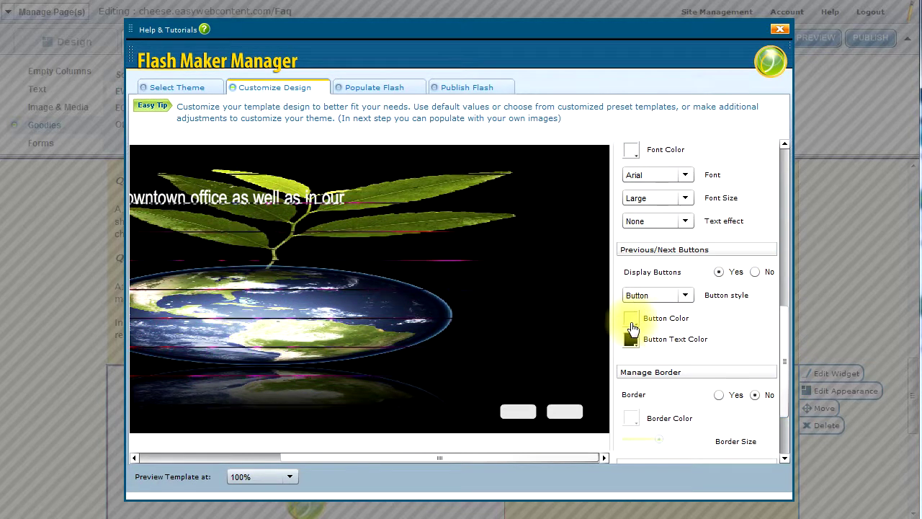
scroll(653, 302, "up", 1)
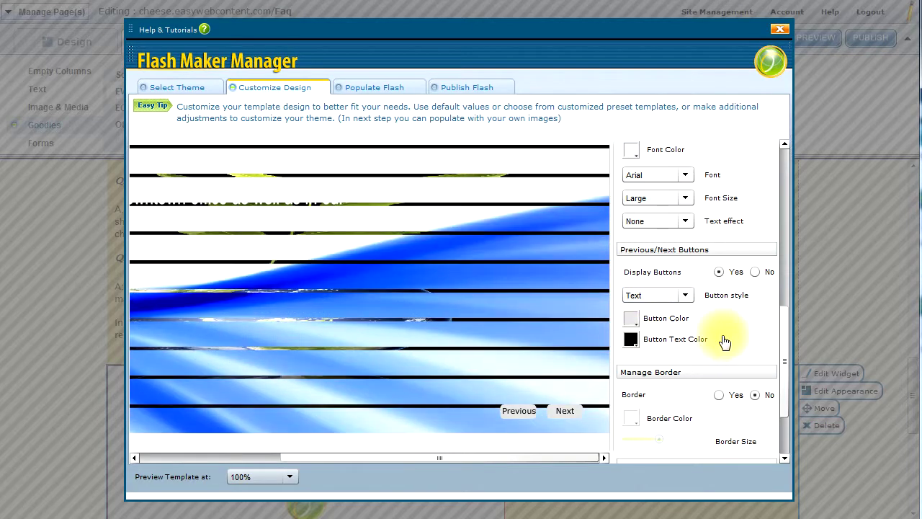
Set Preview Template at to 50% so the whole slide fits, then proceed to Populate Flash
left_click_drag(782, 367, 772, 166)
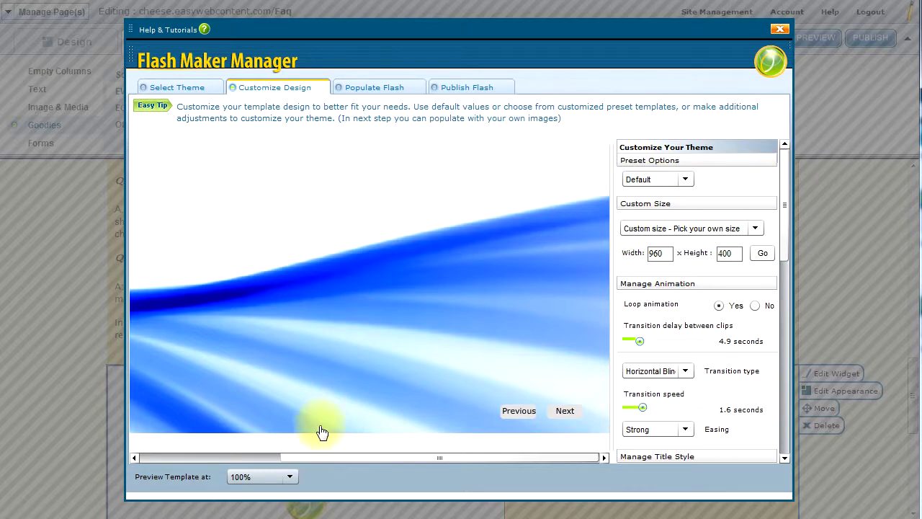
left_click_drag(311, 460, 161, 467)
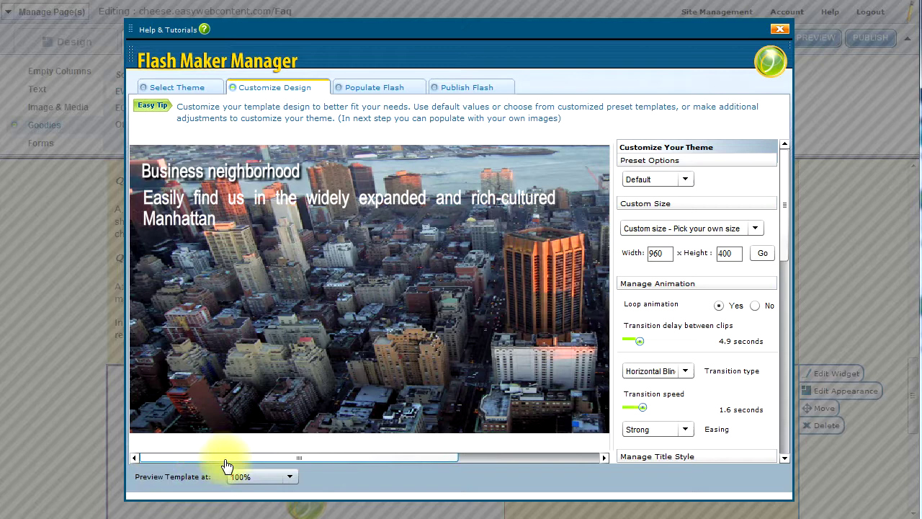
left_click(290, 478)
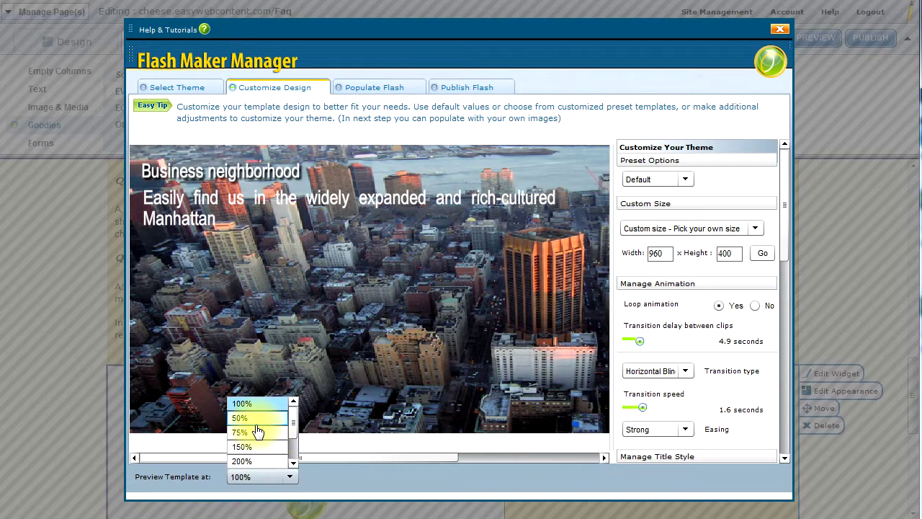
left_click(277, 416)
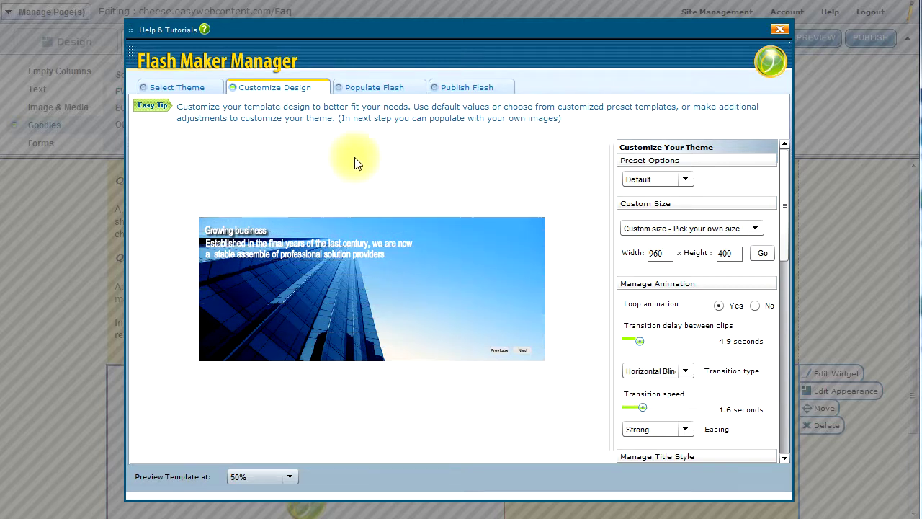
left_click(378, 91)
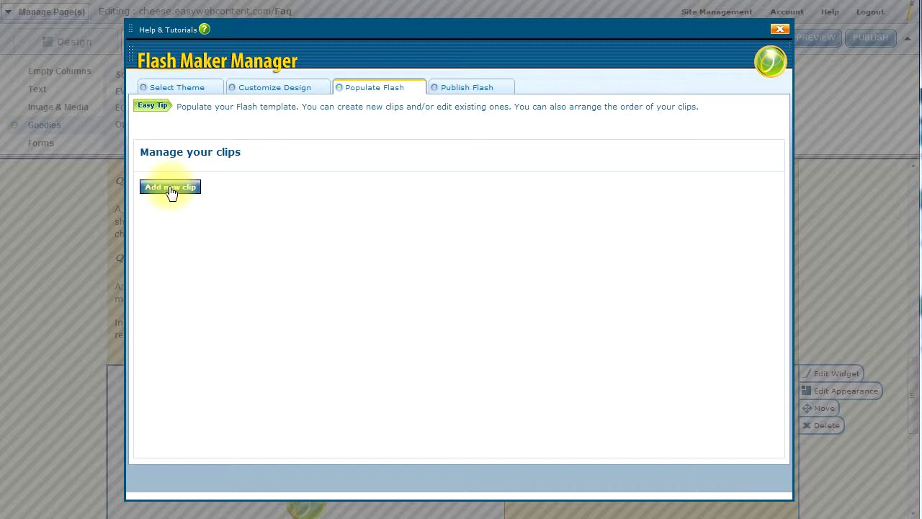
Add a new clip titled 'The Beauty of Cheese' and paste its cheese-making-as-art description
left_click(171, 189)
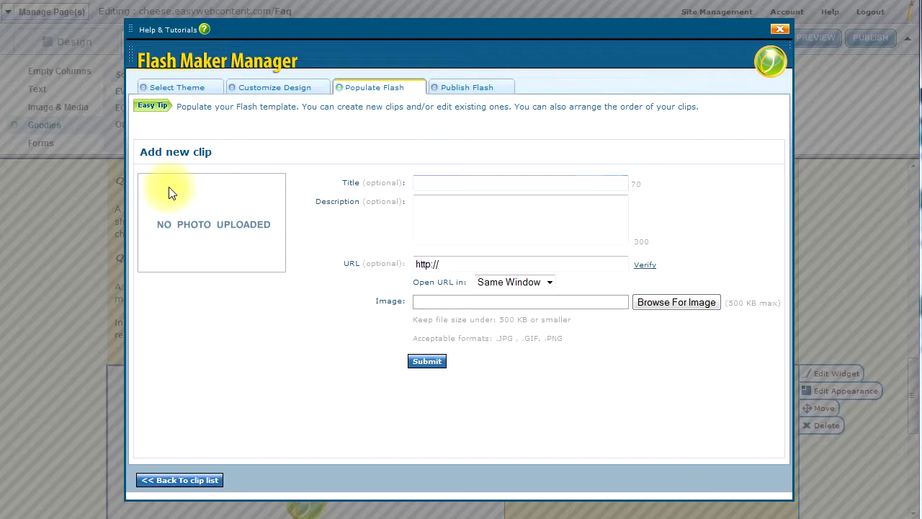
left_click(441, 181)
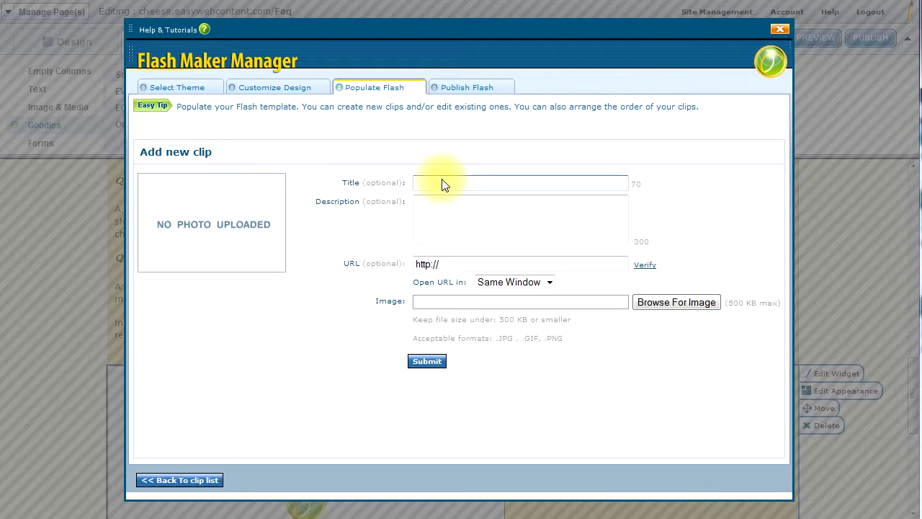
type("The Beauty of Cheese")
left_click(455, 223)
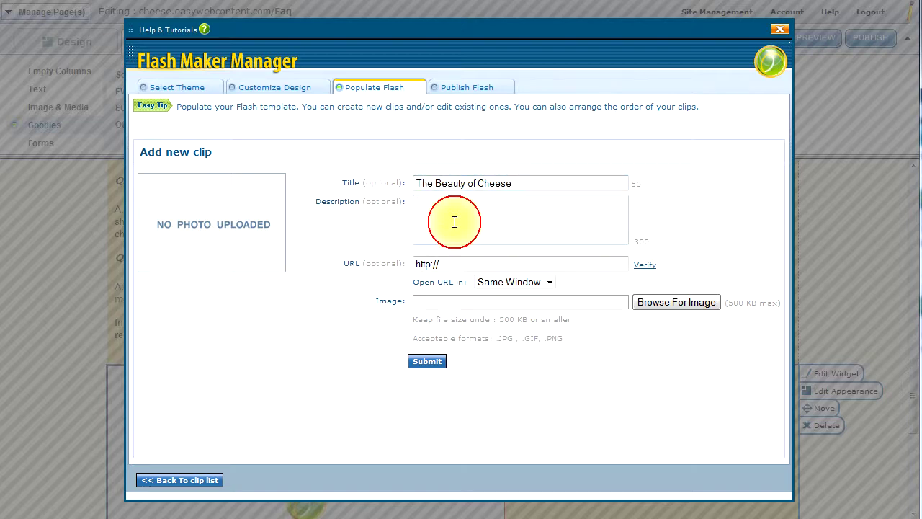
type("Cheese making is not only science but also appreciated by many as an art.")
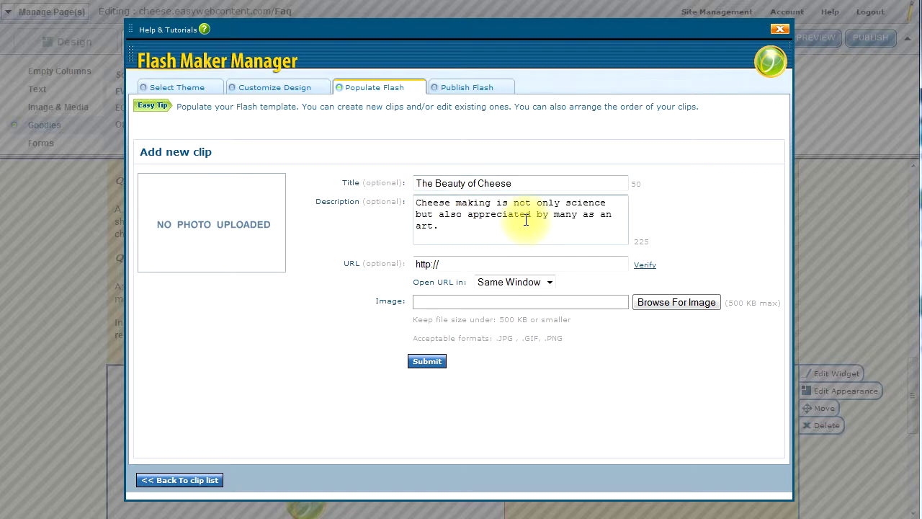
left_click(460, 260)
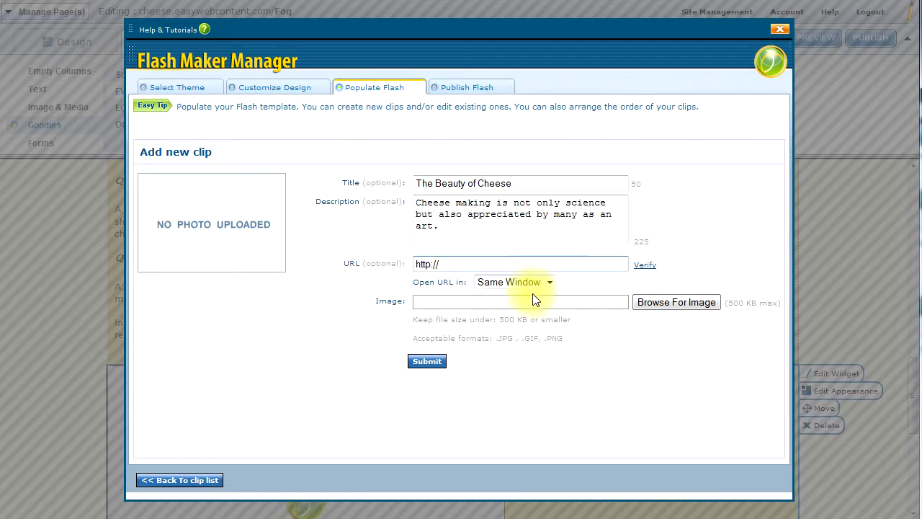
Attach cheese_pic1.jpg as the clip image and submit the clip
left_click(644, 302)
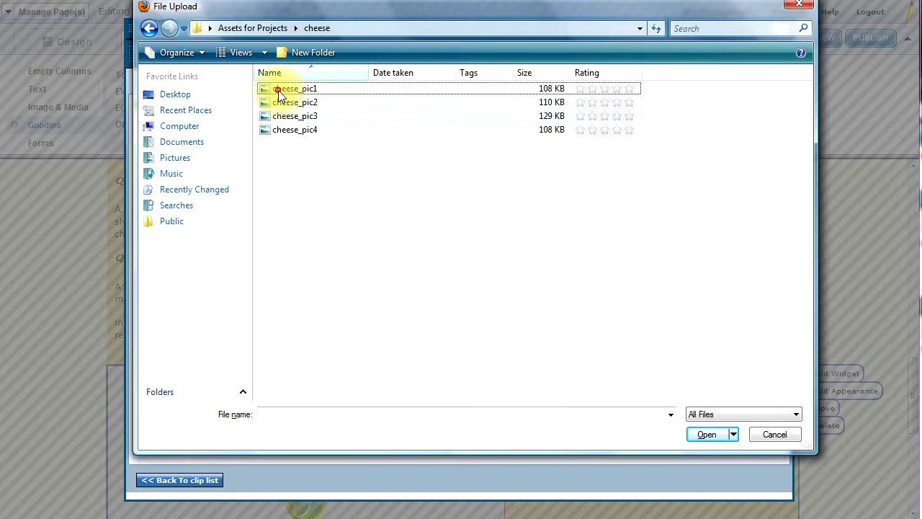
left_click(278, 90)
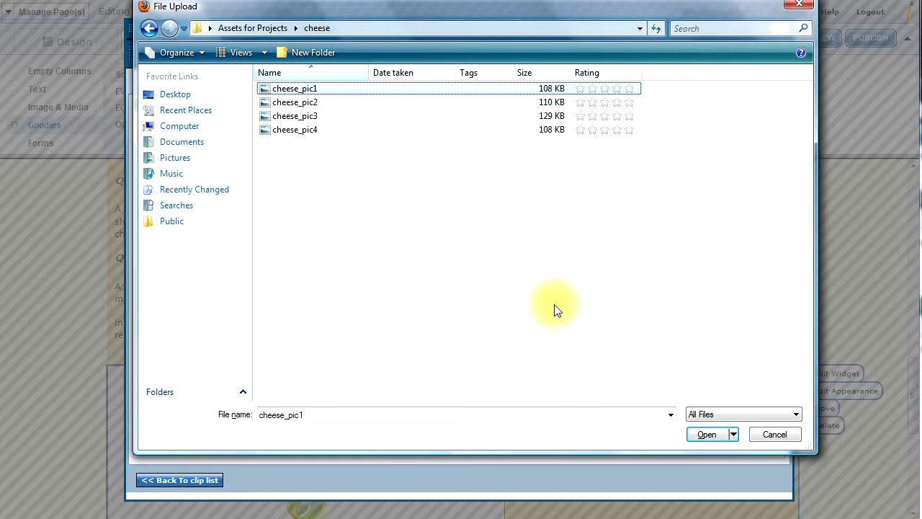
left_click(702, 437)
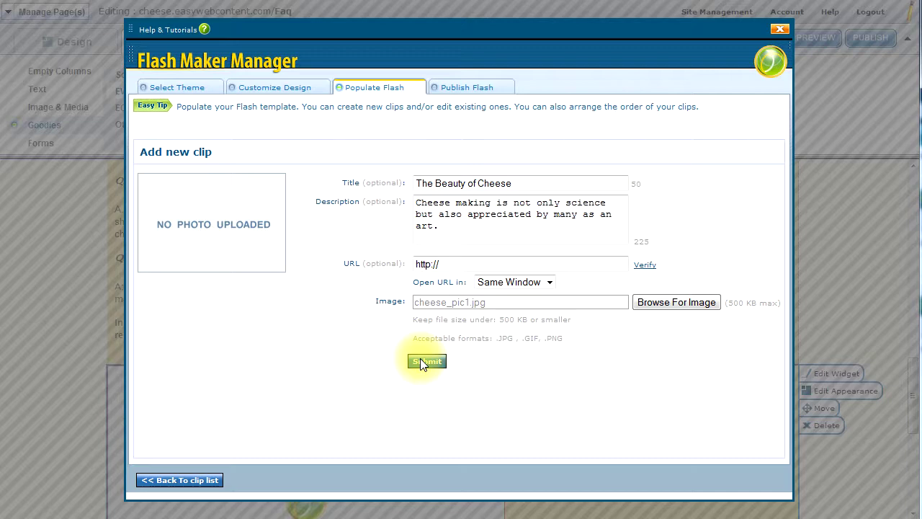
left_click(425, 361)
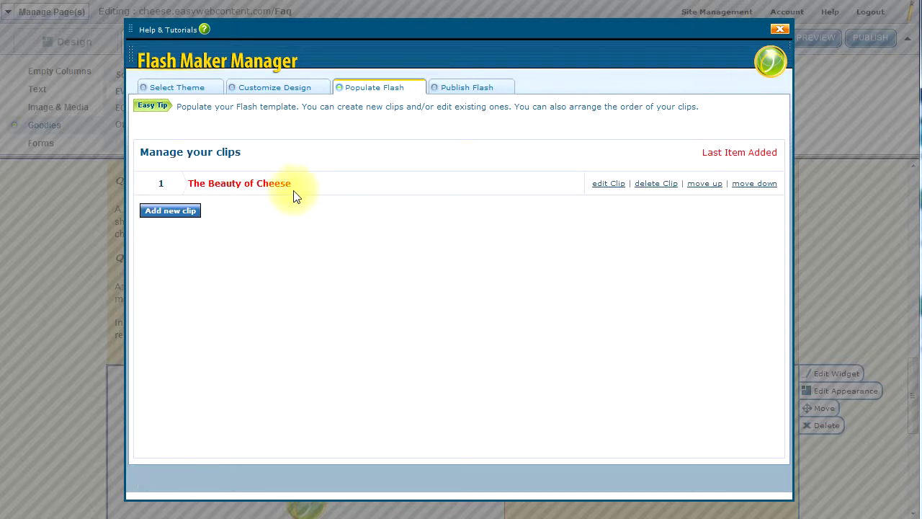
Add another clip titled 'Cheese is Great!', replacing the draft description with the cultures text
left_click(180, 212)
left_click(439, 182)
type("Cheese is")
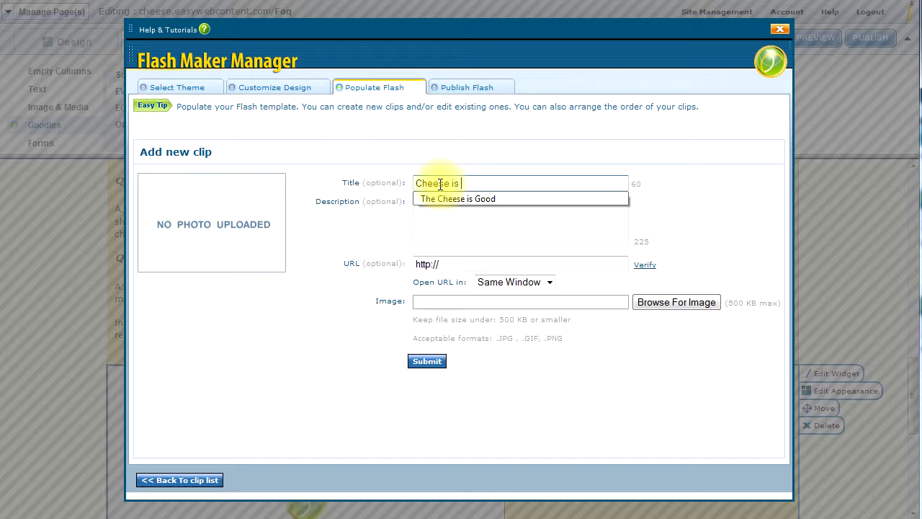
type("Great!")
left_click(488, 212)
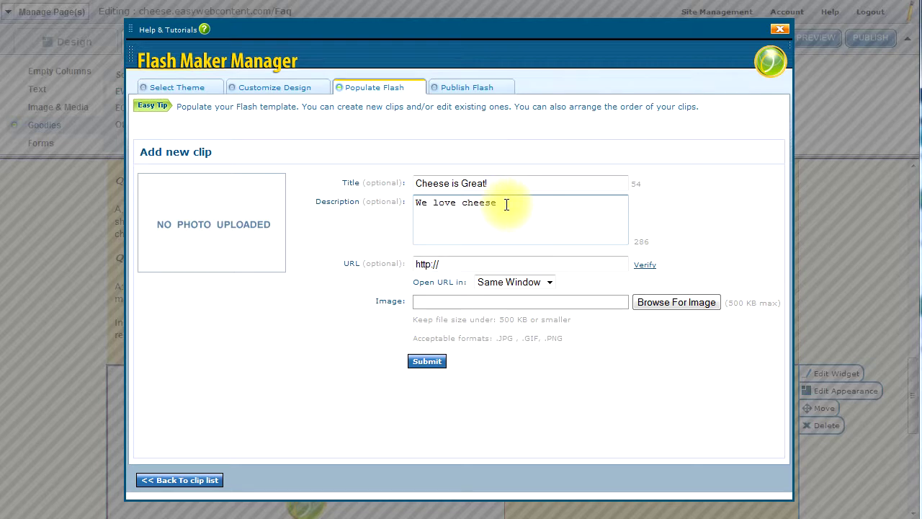
left_click_drag(506, 205, 385, 201)
type("They say Cheese brings cultures together.")
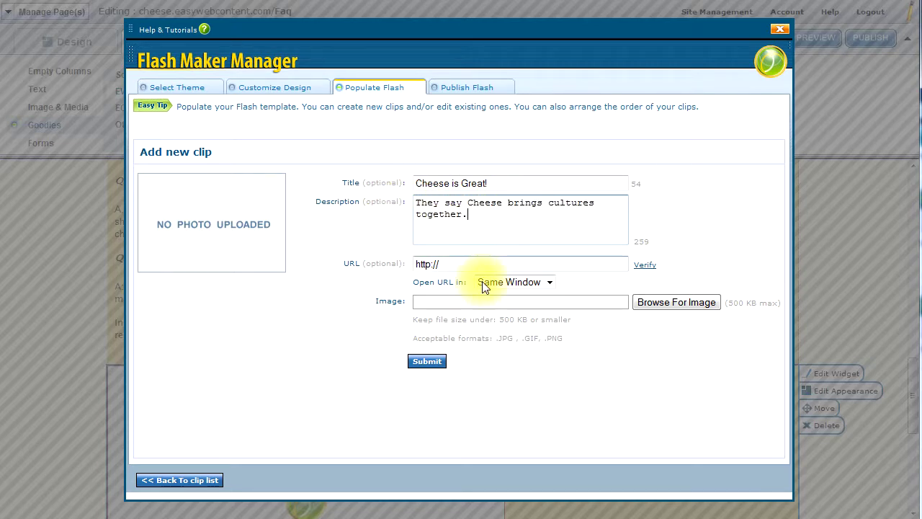
Attach cheese_pic2 as the picture and submit the Cheese is Great! clip
left_click(650, 302)
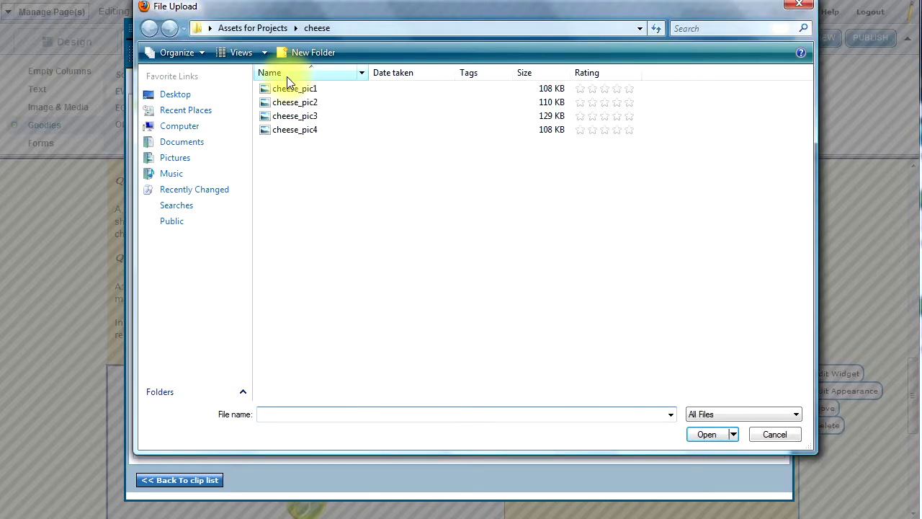
double_click(285, 101)
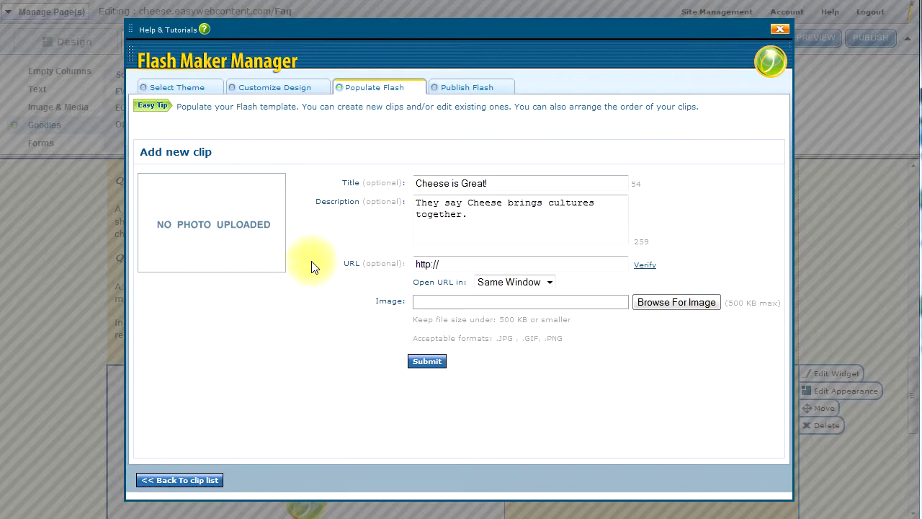
left_click(423, 362)
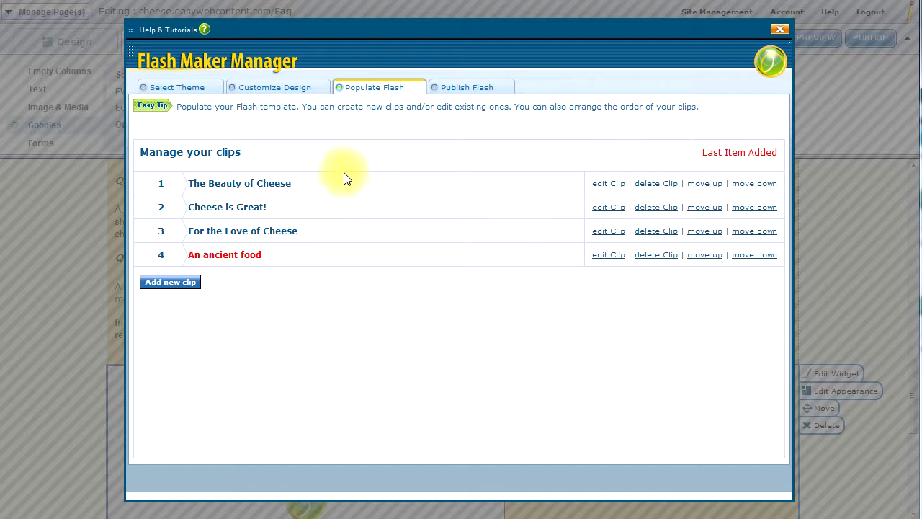
Back in the design settings, try the preview at 75%, then restore it to 100%
left_click(278, 92)
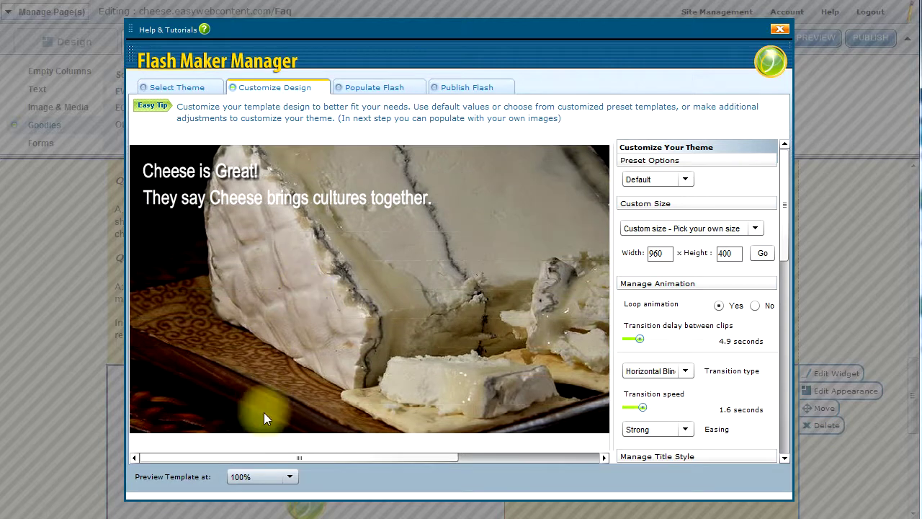
left_click(279, 477)
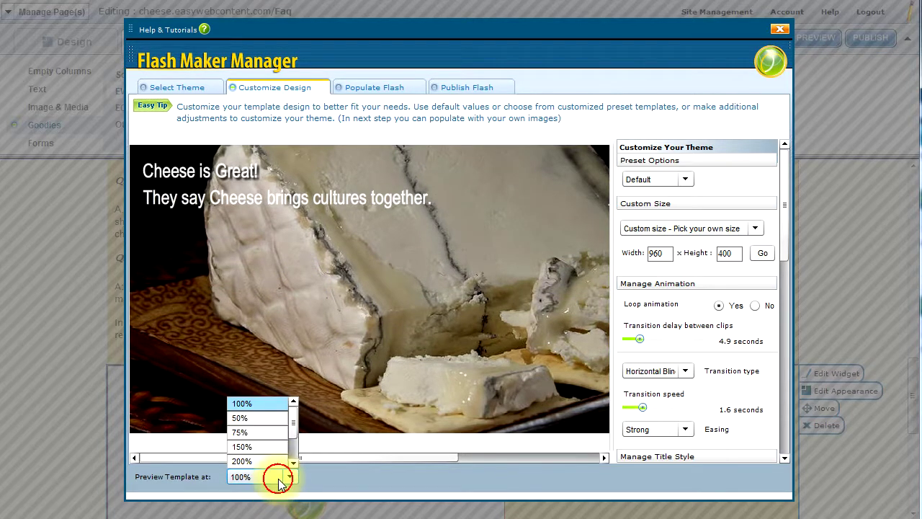
left_click(255, 432)
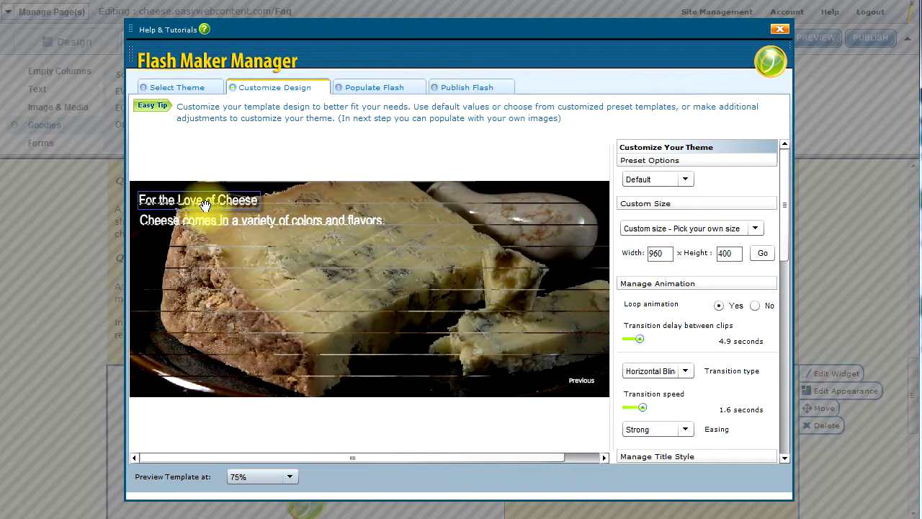
left_click(261, 471)
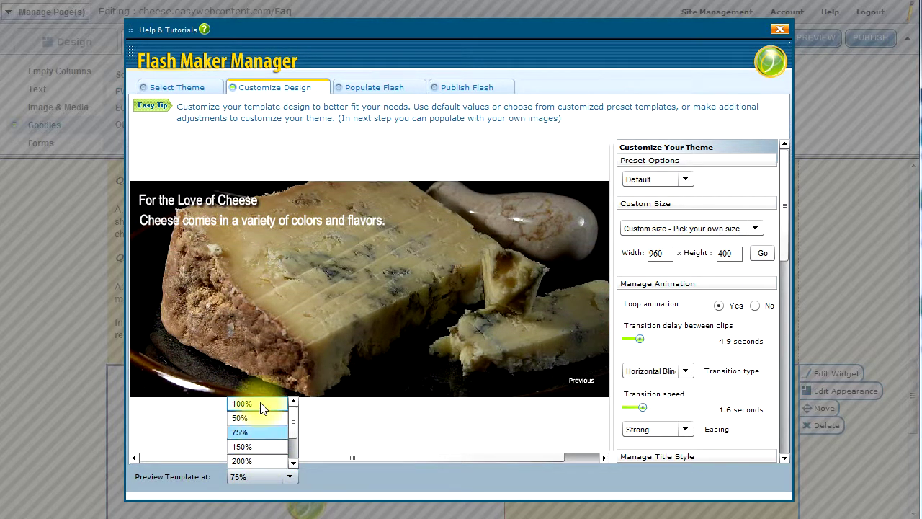
left_click(243, 403)
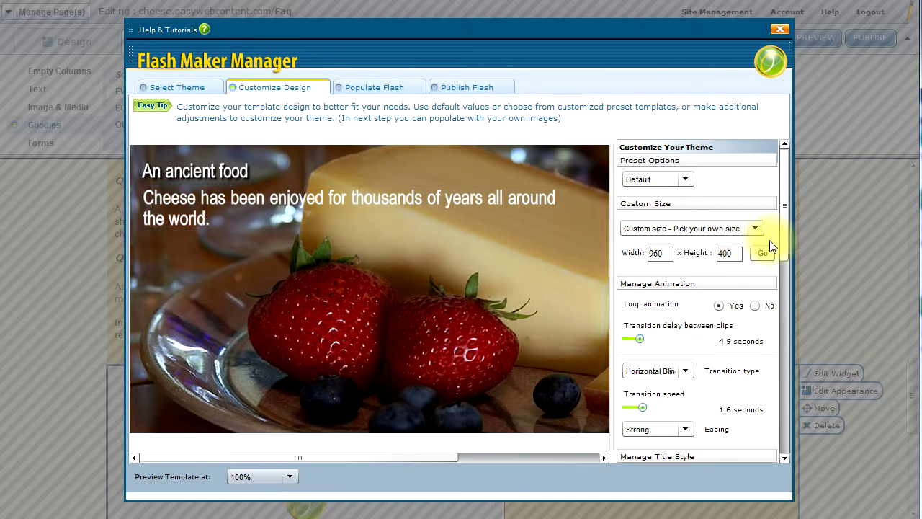
Set the slide title font to Arial Black
left_click(788, 258)
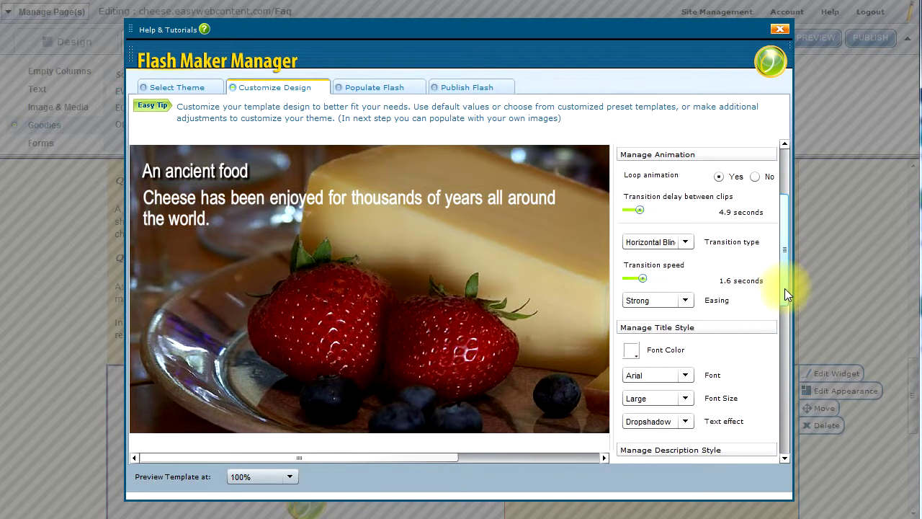
scroll(785, 292, "down", 3)
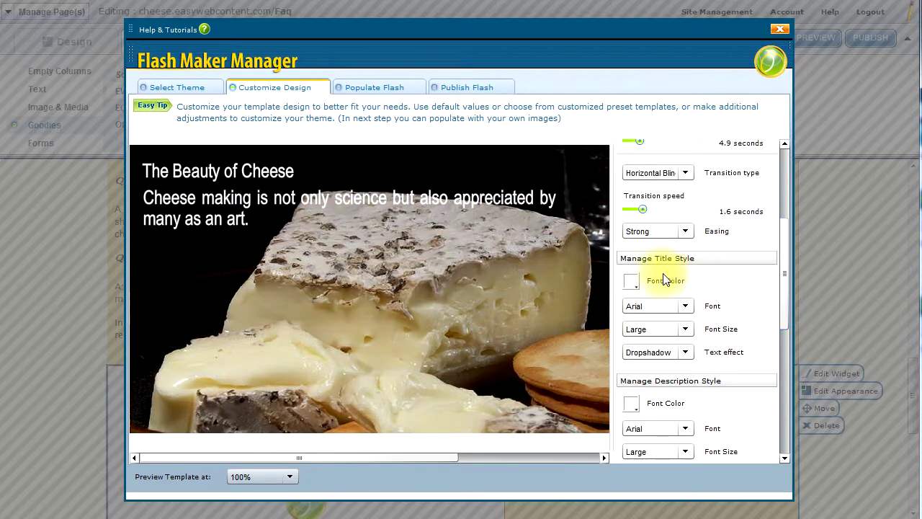
left_click(671, 306)
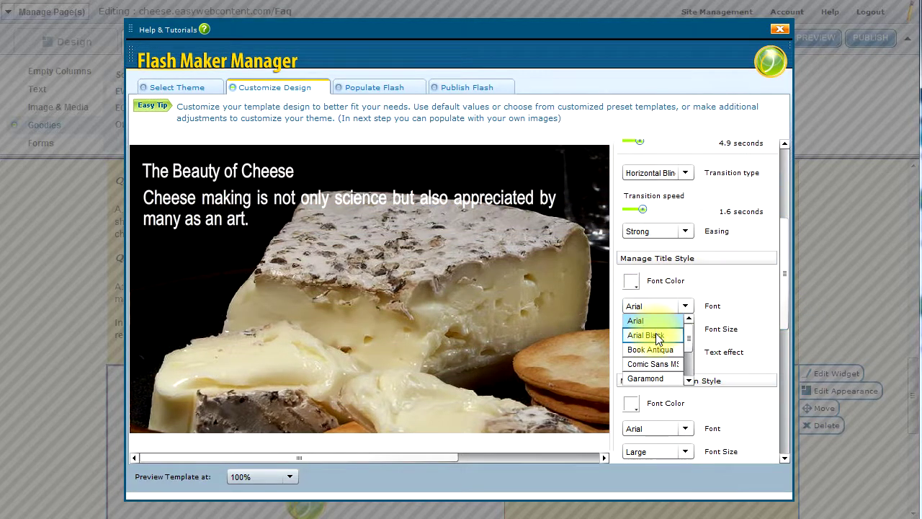
left_click(657, 336)
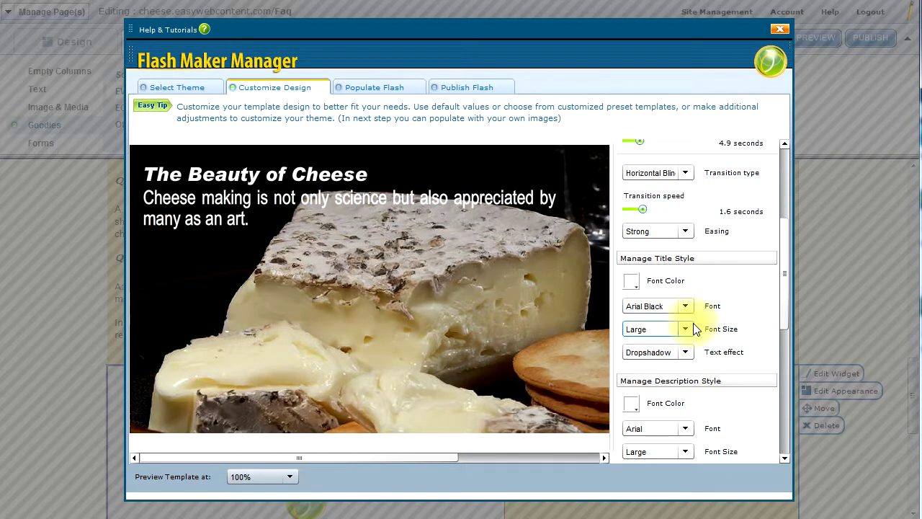
Make the titles pale yellow (#ffff99), keeping the Dropshadow text effect after trying None
left_click(634, 286)
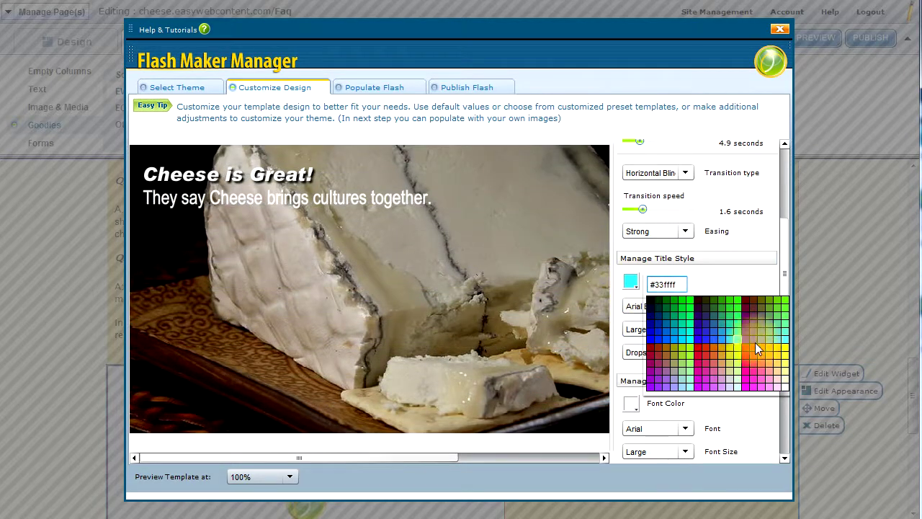
left_click(785, 373)
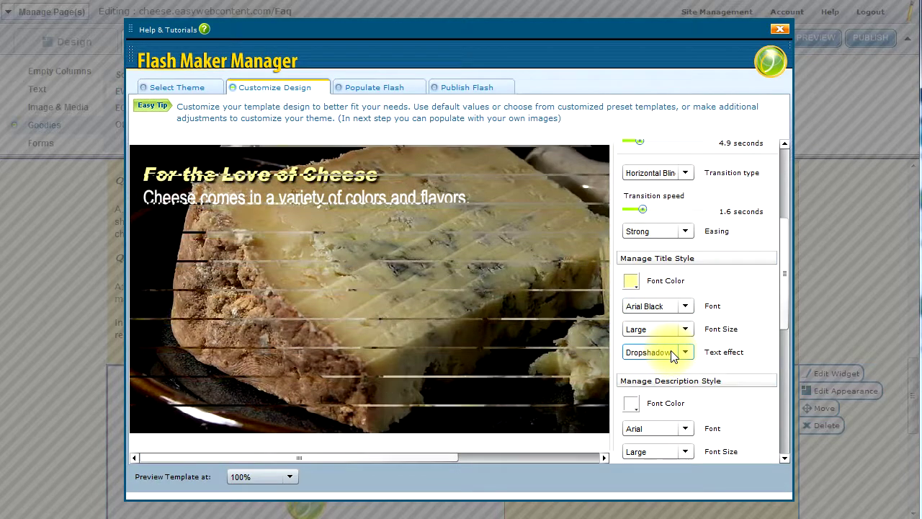
left_click(657, 352)
left_click(656, 365)
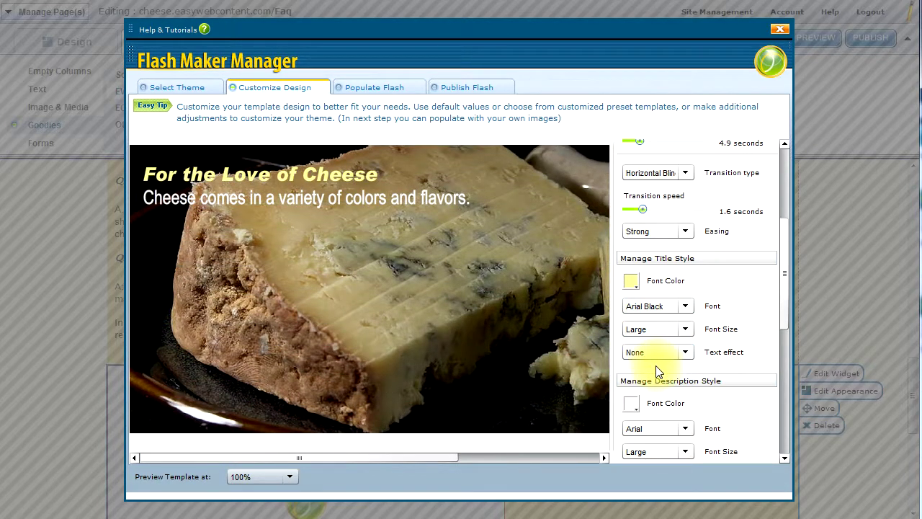
left_click(657, 353)
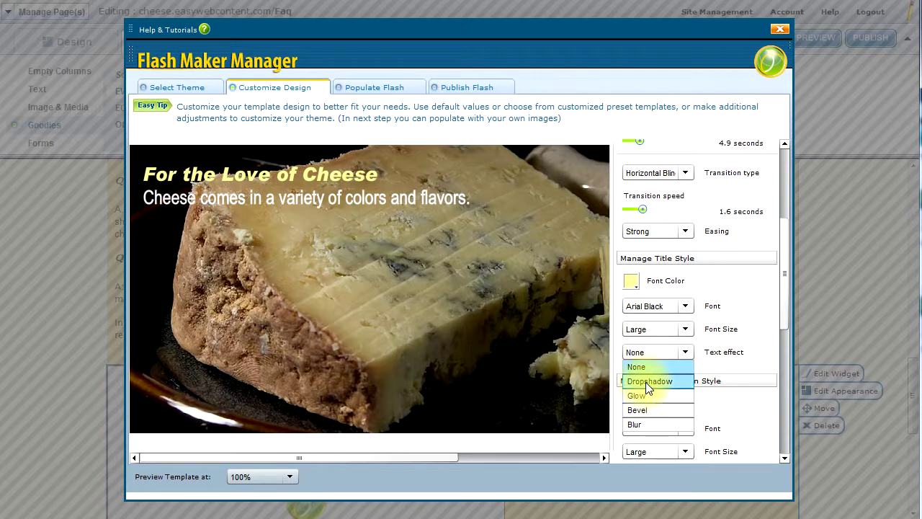
left_click(645, 382)
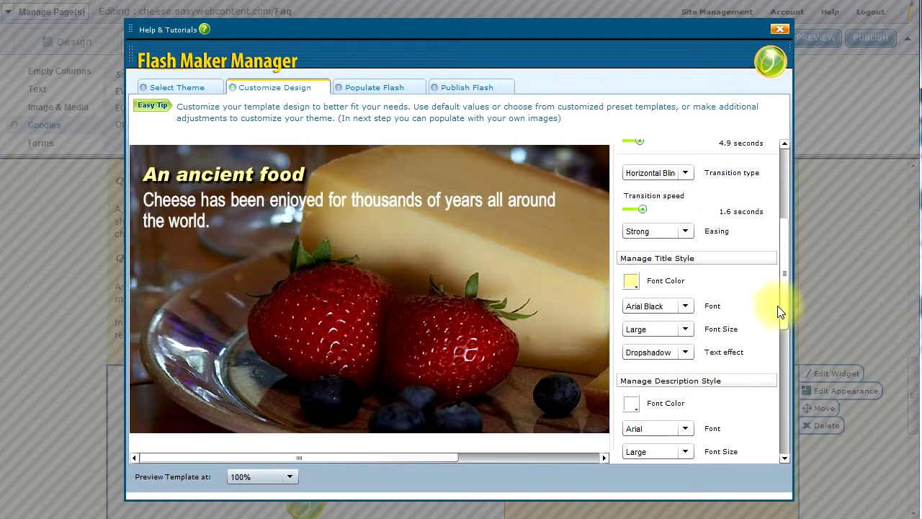
Set the description font to Garamond after briefly trying Book Antiqua
left_click_drag(784, 300, 781, 347)
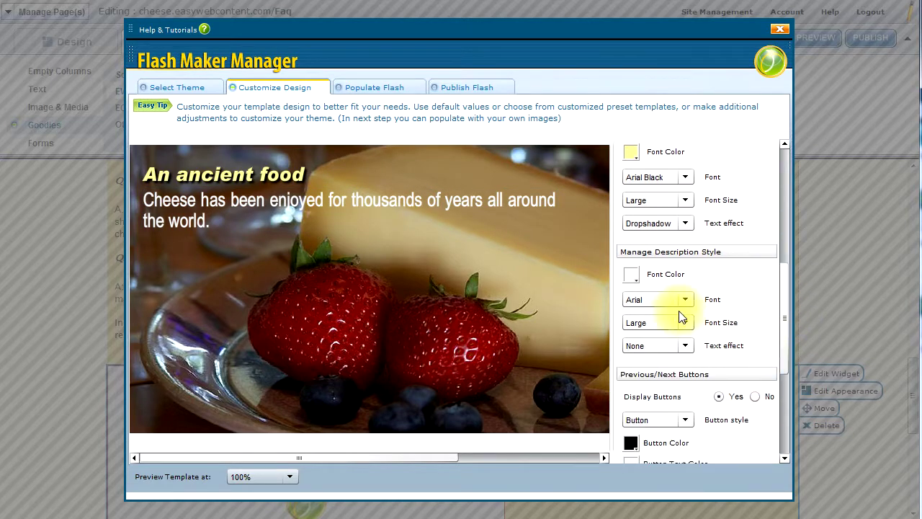
left_click(677, 301)
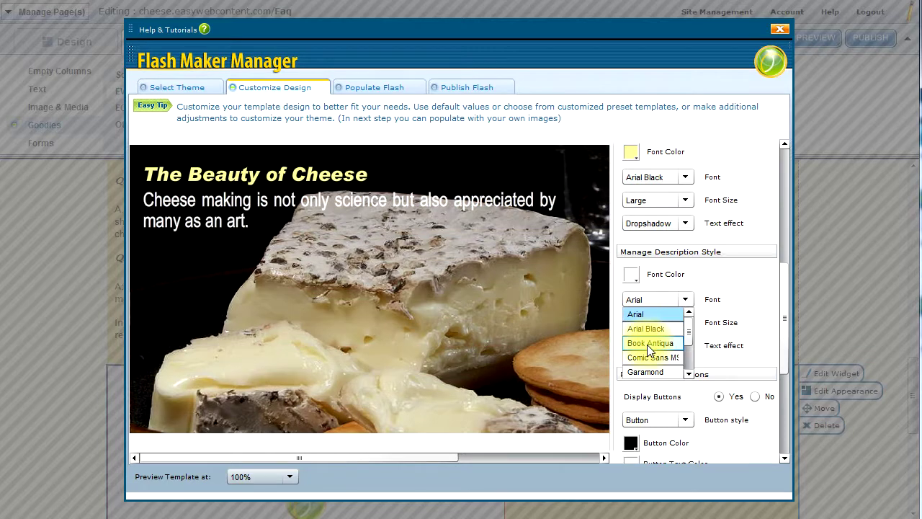
left_click(648, 344)
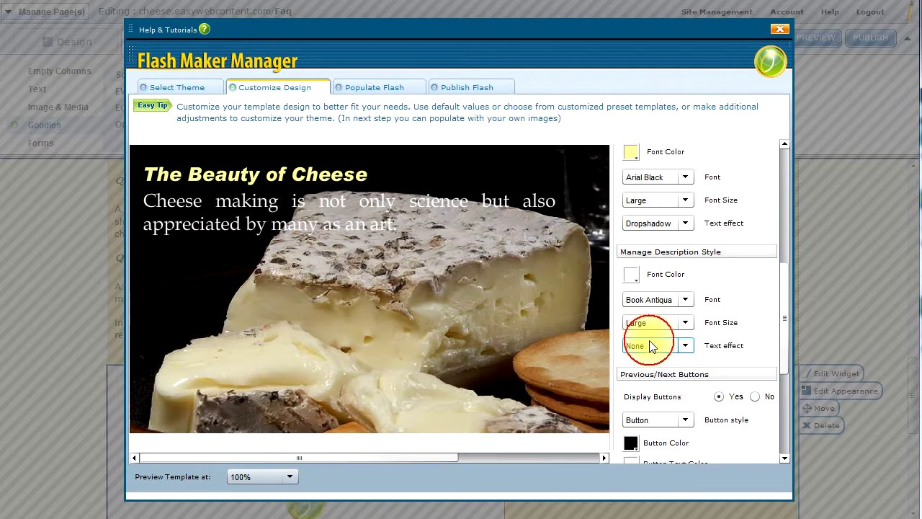
left_click(677, 300)
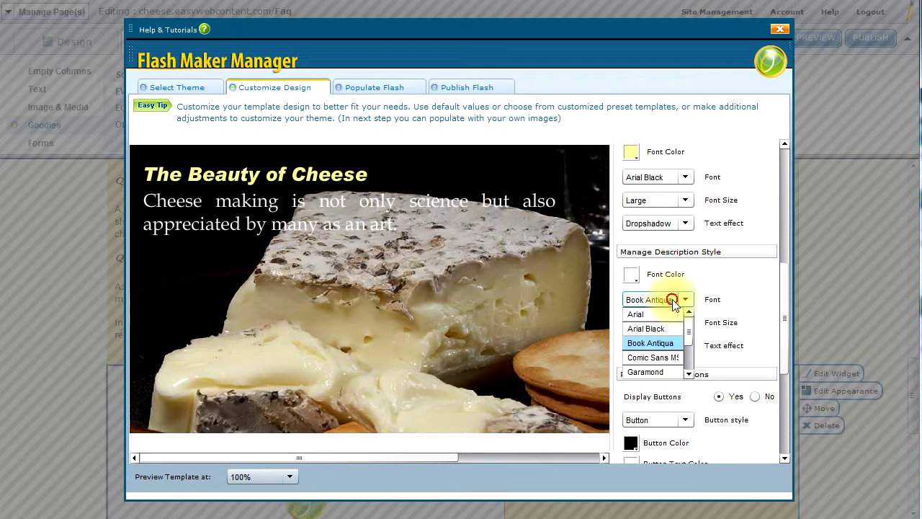
left_click(657, 370)
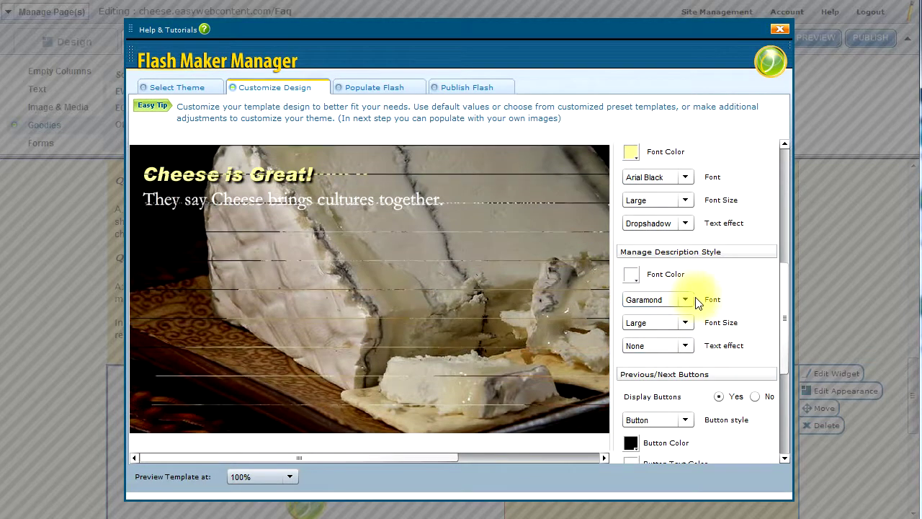
Give the descriptions a Dropshadow text effect after trying Blur and Bevel
left_click(674, 349)
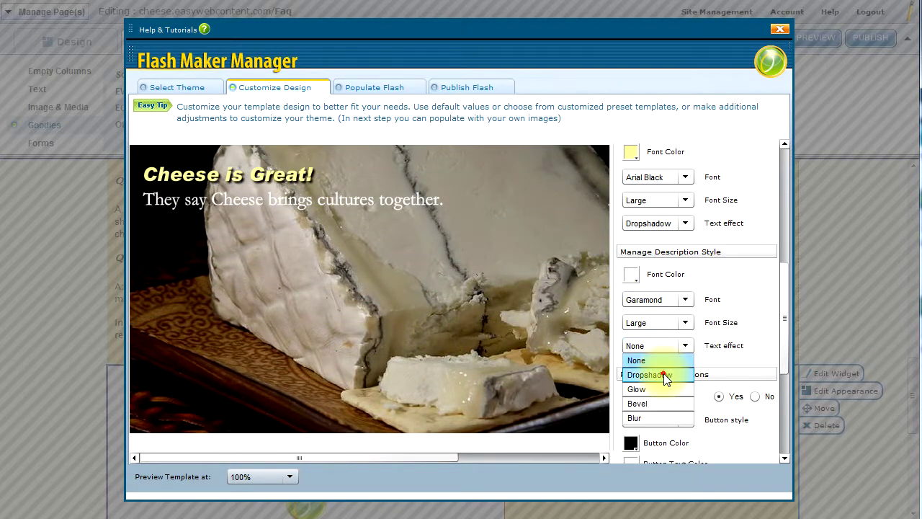
left_click(664, 374)
left_click(676, 349)
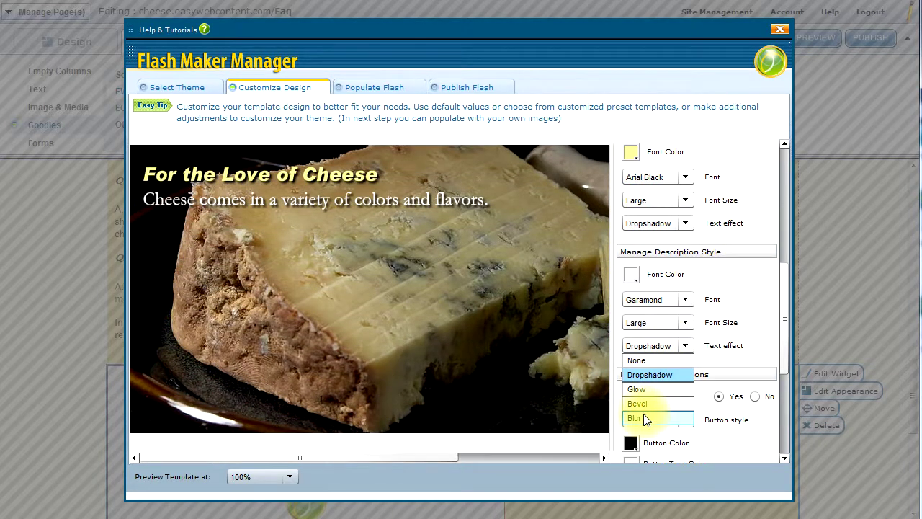
left_click(644, 418)
left_click(670, 347)
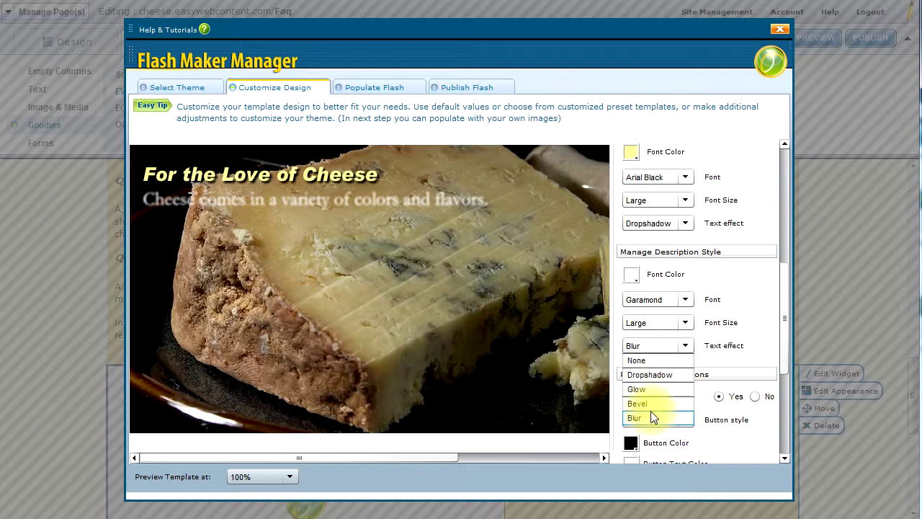
left_click(648, 403)
left_click(675, 347)
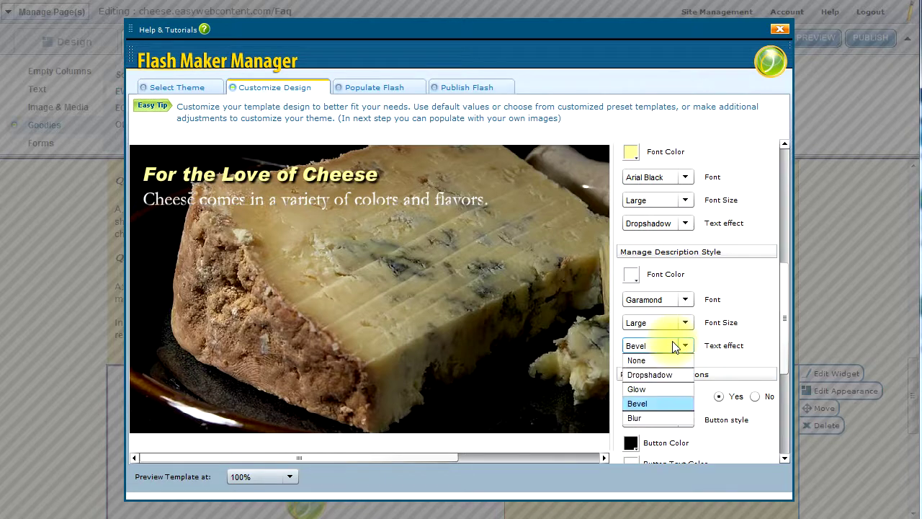
left_click(653, 375)
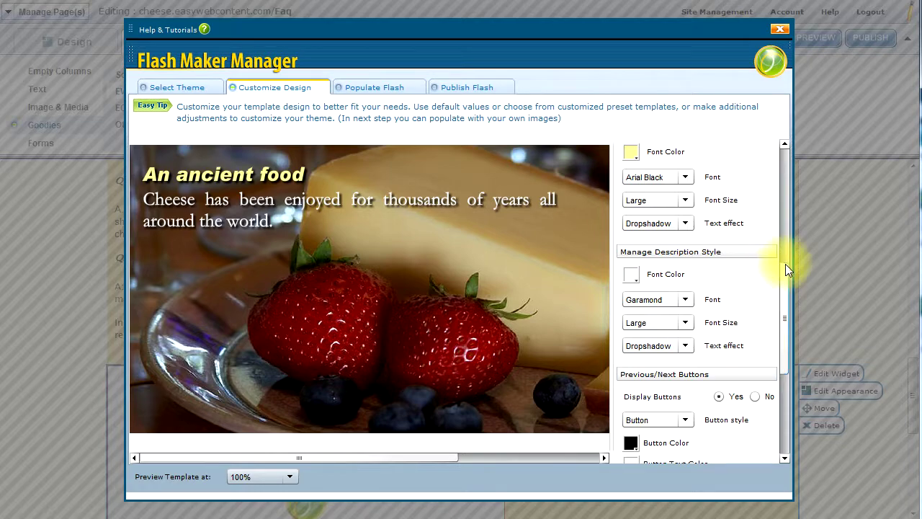
scroll(787, 270, "down", 1)
scroll(785, 252, "up", 3)
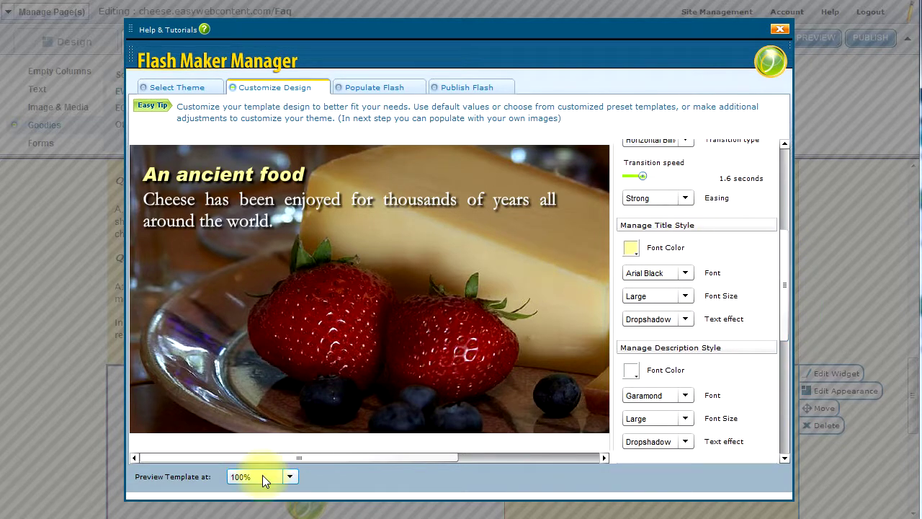
left_click_drag(284, 457, 439, 456)
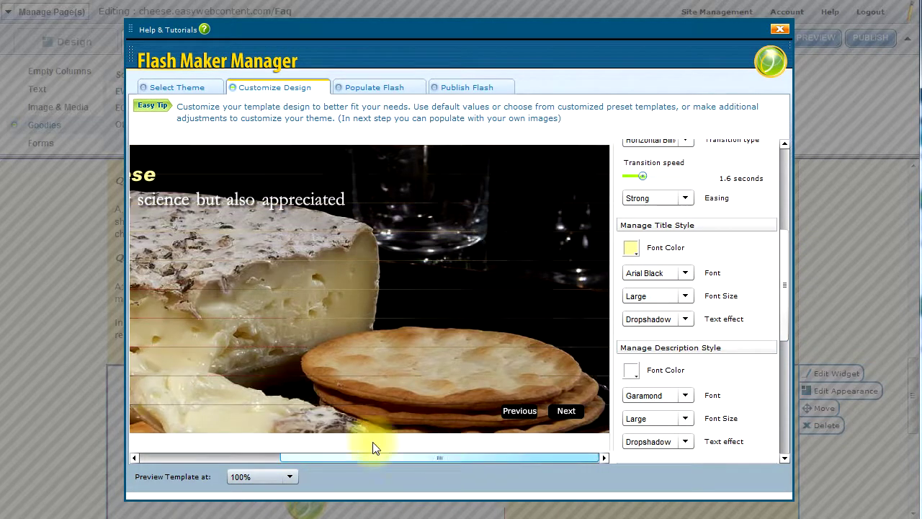
left_click_drag(373, 457, 232, 457)
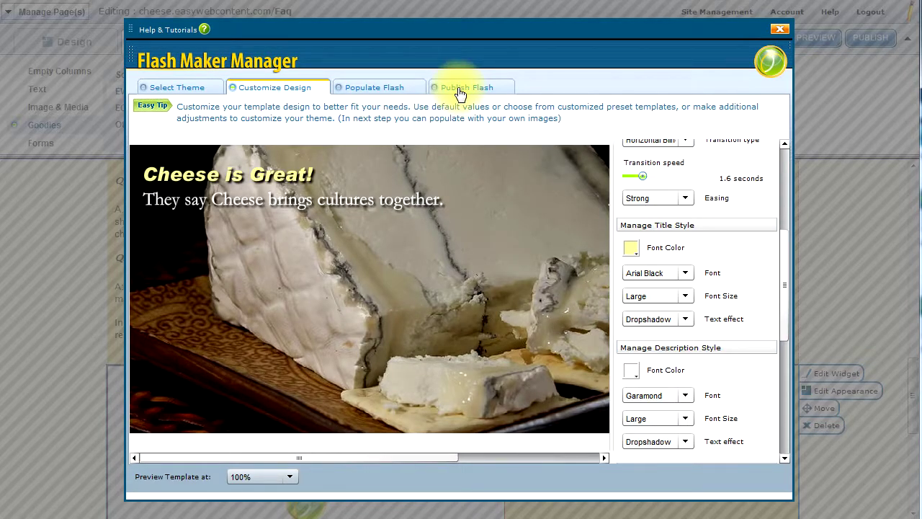
Save the design changes for publishing and select the slideshow's direct gallery URL
left_click(458, 87)
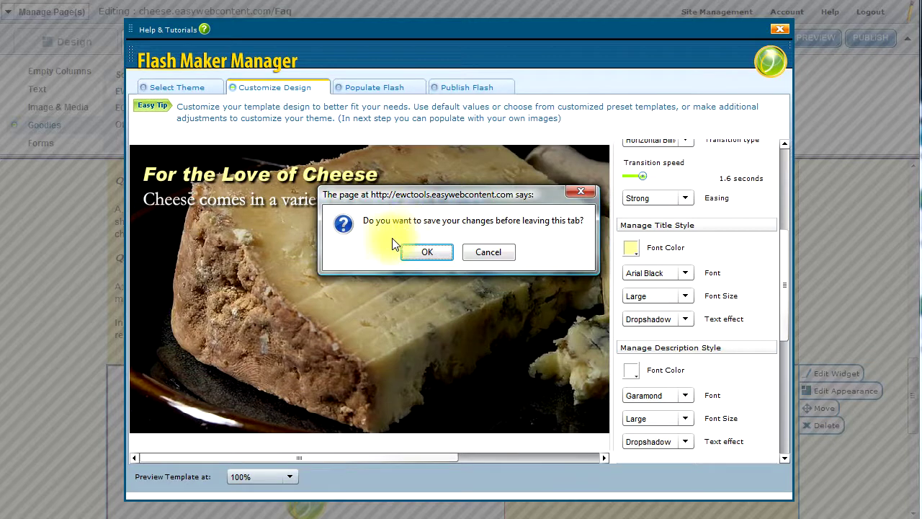
left_click(427, 252)
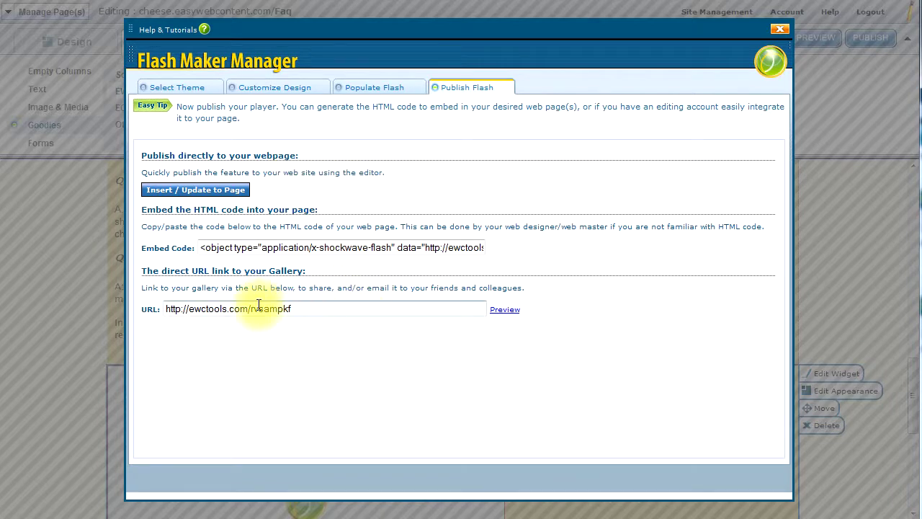
left_click(223, 309)
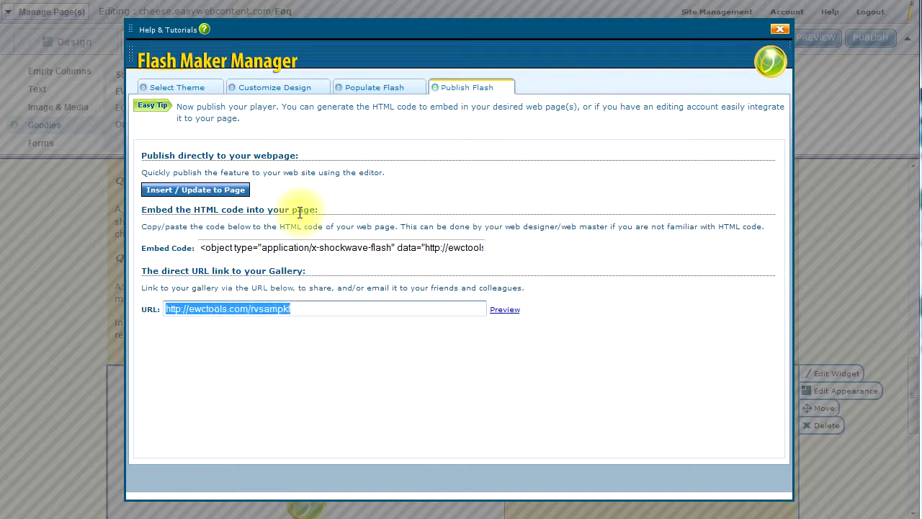
Insert the 960 x 400 Cheese Slideshow into the FAQ page and select its widget
left_click(224, 191)
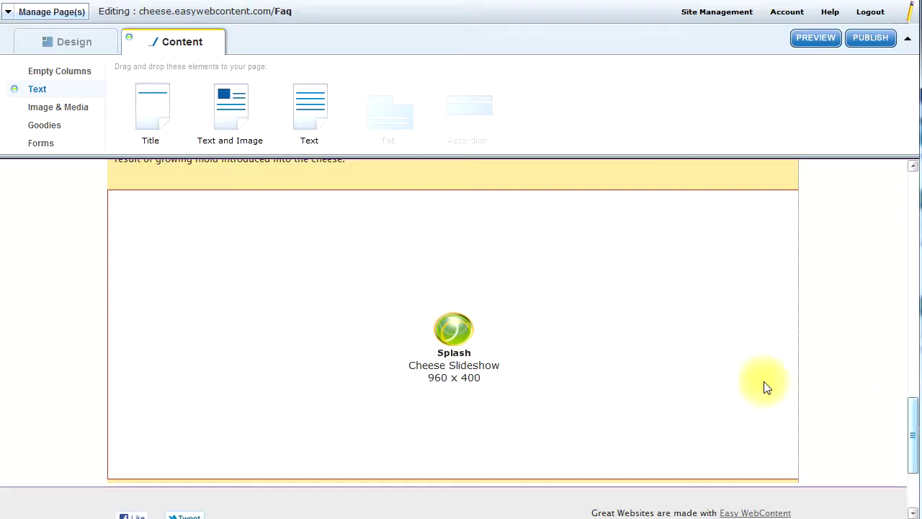
left_click(622, 363)
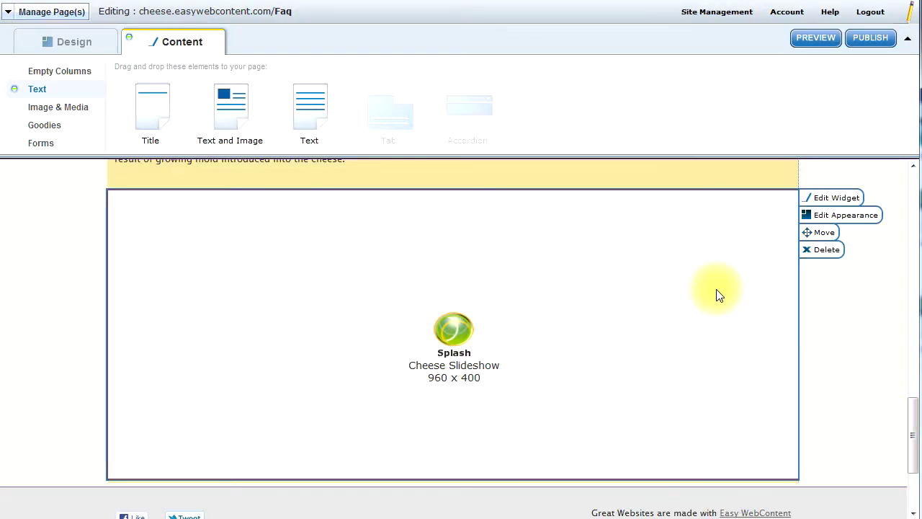
Preview the FAQ page, scroll to the slideshow, and test its Next and Previous buttons
left_click(804, 41)
scroll(911, 90, "down", 3)
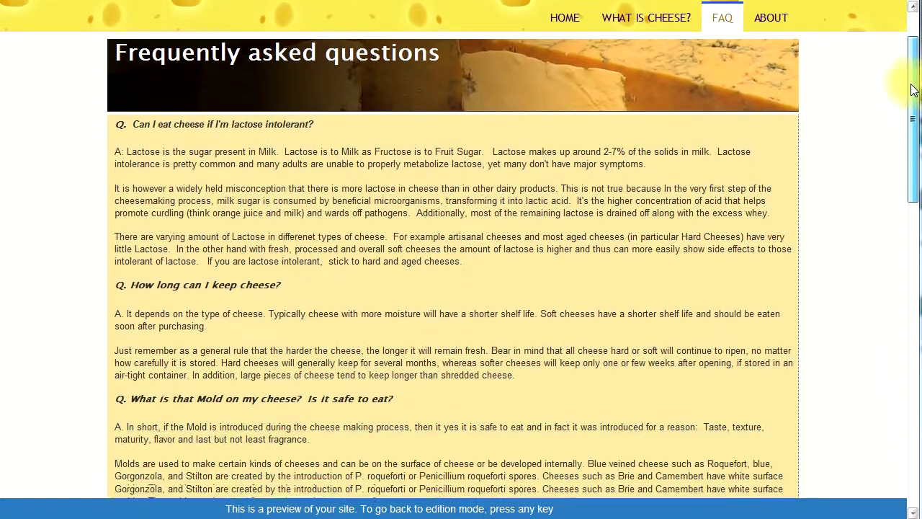
left_click_drag(912, 91, 914, 396)
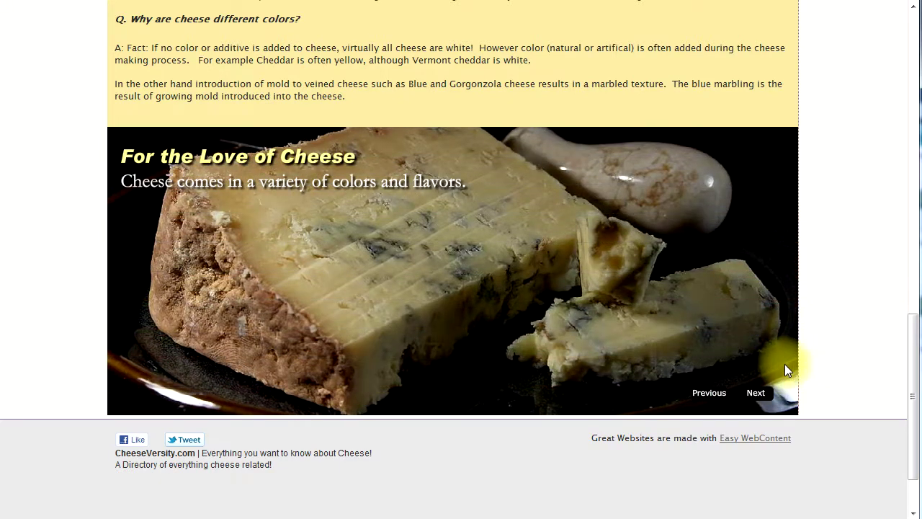
left_click(763, 400)
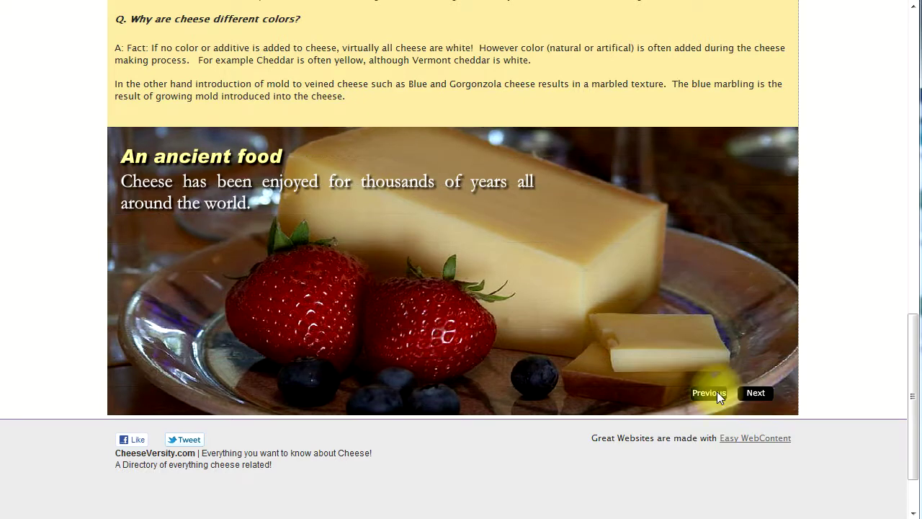
left_click(704, 393)
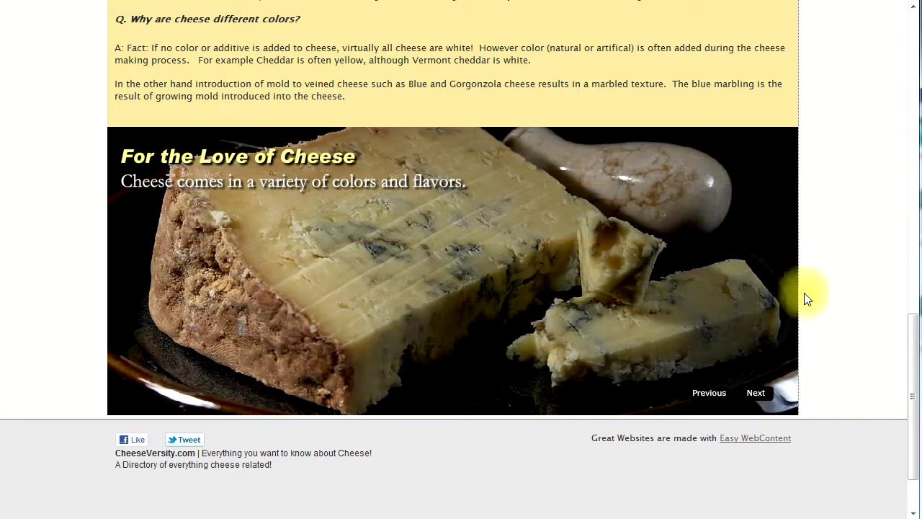
left_click_drag(917, 339, 911, 317)
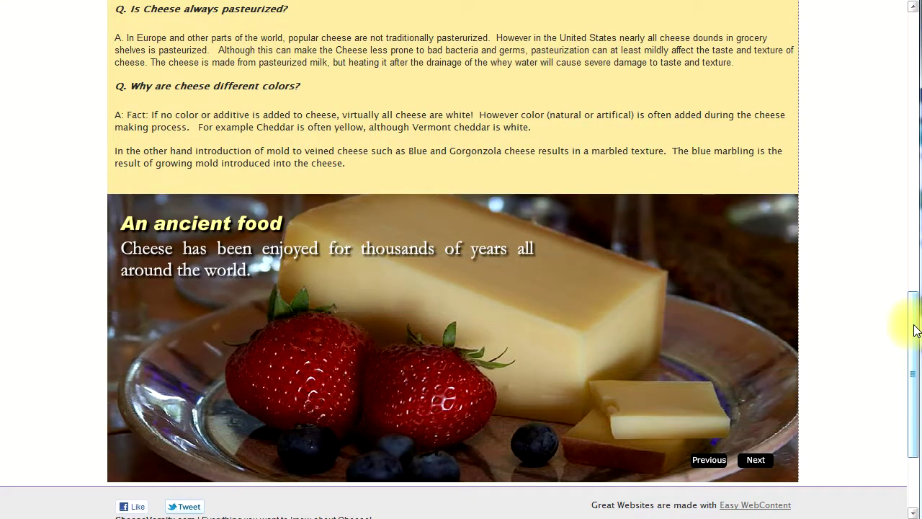
left_click_drag(915, 329, 887, 34)
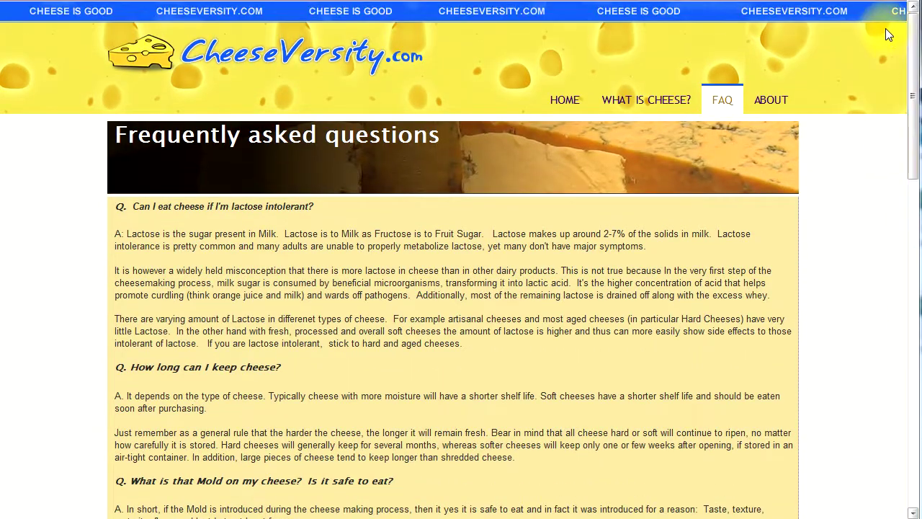